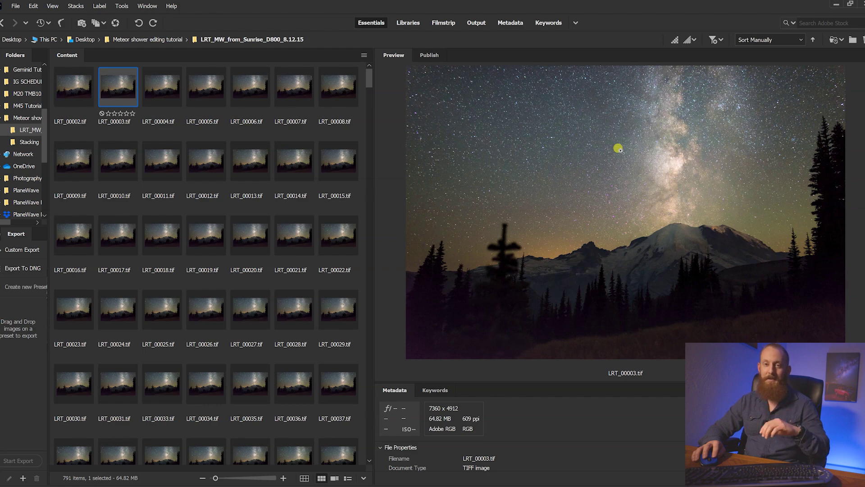
Bring up the Stacking folder window and marquee-select all 20 meteor frames to open in Photoshop
{"action": "mouse_move", "coordinate": [149, 484]}
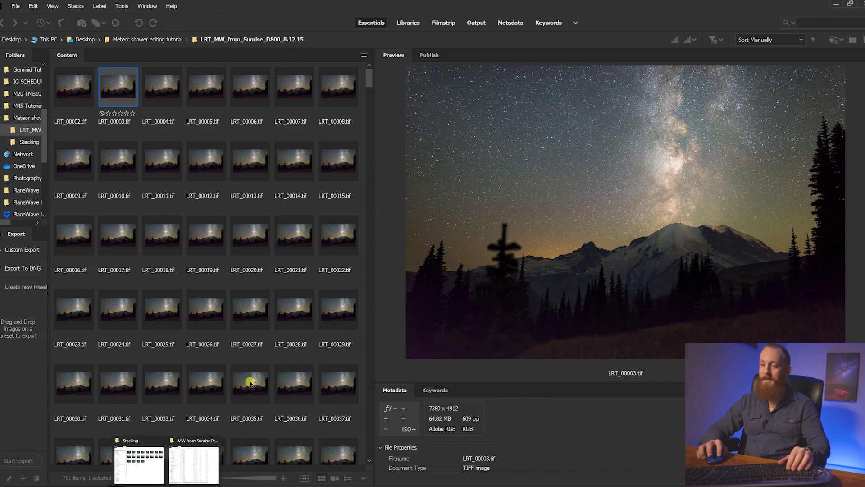
{"action": "left_click", "coordinate": [150, 466]}
{"action": "left_click_drag", "start_coordinate": [399, 146], "coordinate": [387, 98]}
{"action": "left_click_drag", "start_coordinate": [339, 265], "coordinate": [650, 130]}
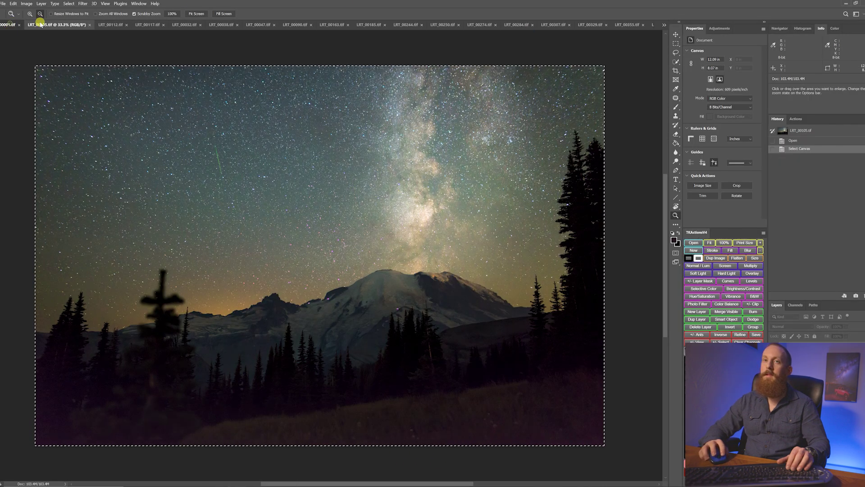
Inspect frame LRT_00001, panning and zooming around the photo
{"action": "key", "text": "ctrl+shift+Tab"}
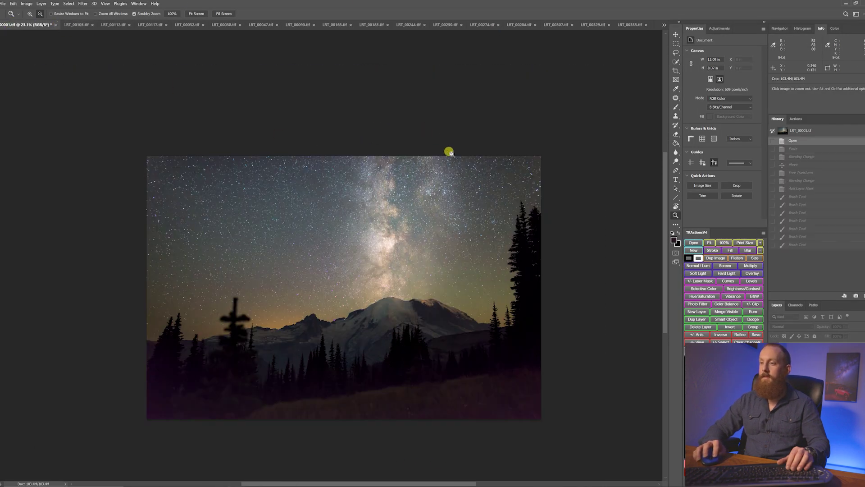
{"action": "left_click_drag", "start_coordinate": [464, 246], "coordinate": [493, 212]}
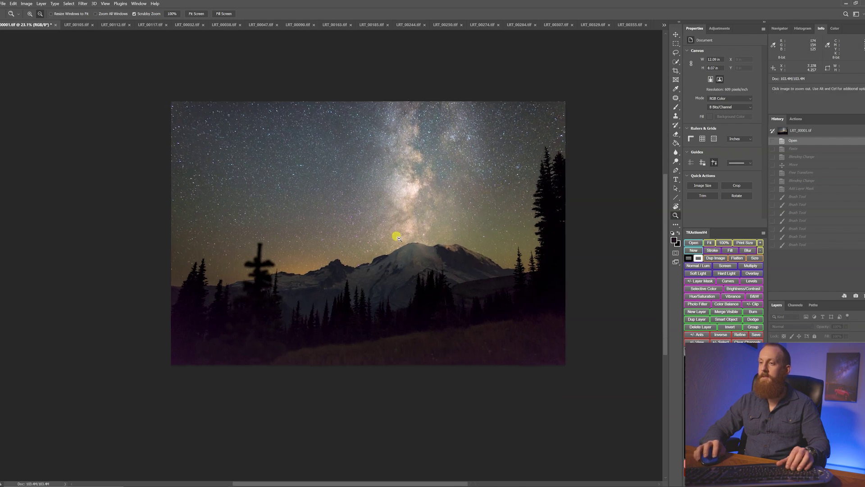
{"action": "scroll", "coordinate": [399, 237], "scroll_direction": "up", "scroll_amount": 3}
{"action": "scroll", "coordinate": [383, 228], "scroll_direction": "down", "scroll_amount": 2}
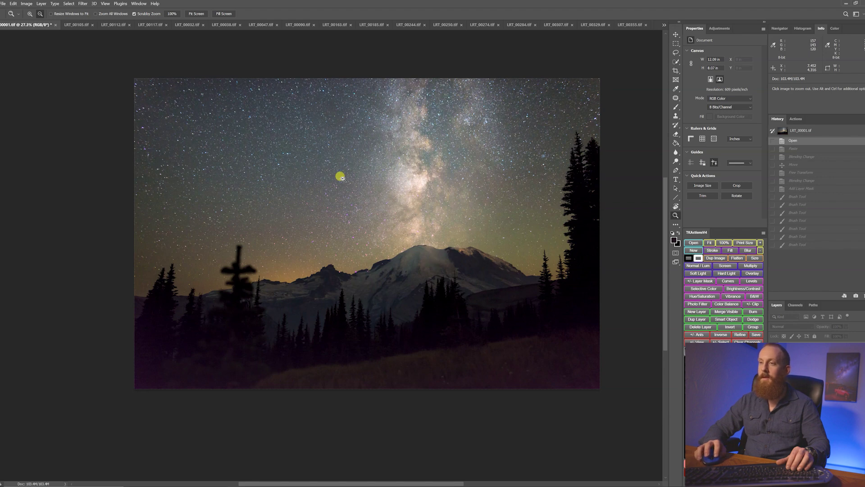
Step through frames LRT_00105, 00112, 00117, 00032 and 00038, zooming on 00038's meteor
{"action": "left_click", "coordinate": [89, 25]}
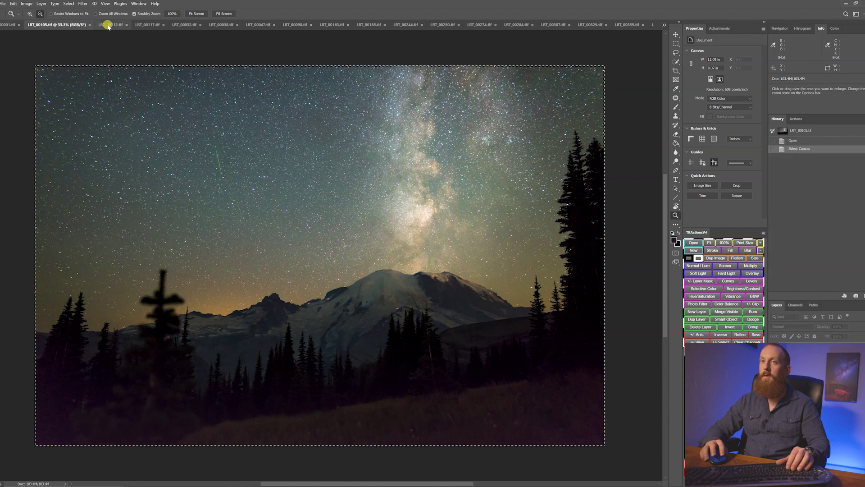
{"action": "left_click", "coordinate": [112, 26]}
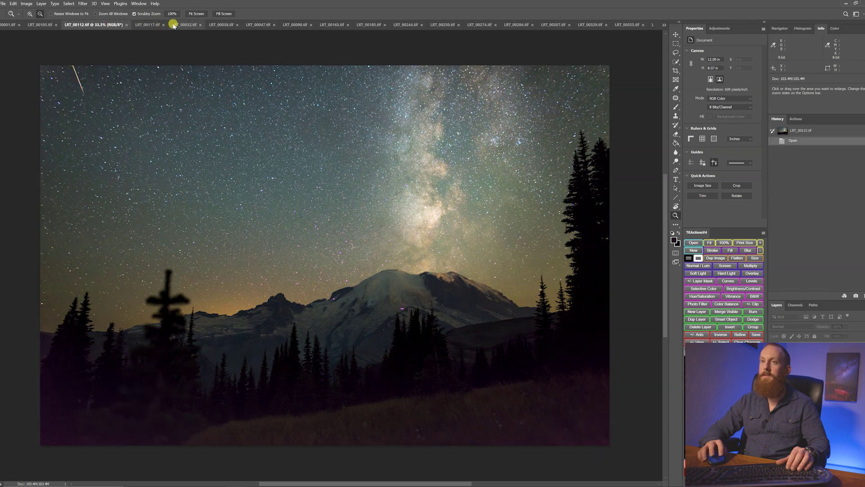
{"action": "left_click", "coordinate": [150, 26]}
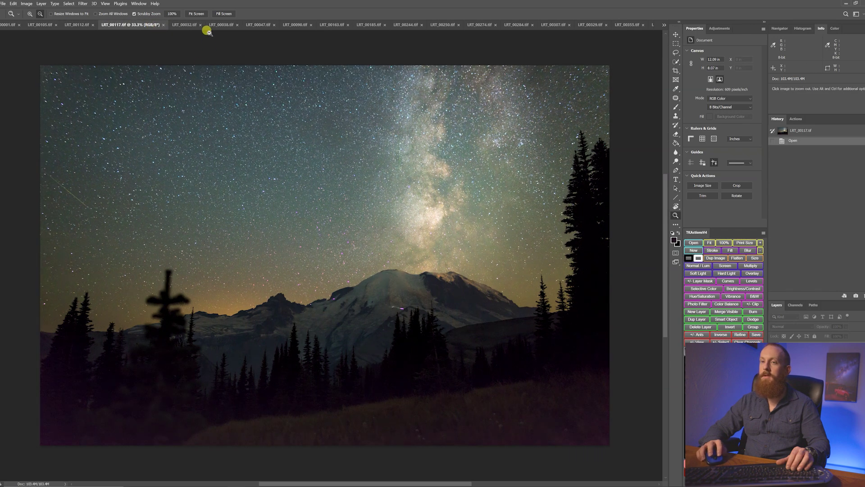
{"action": "left_click", "coordinate": [190, 27]}
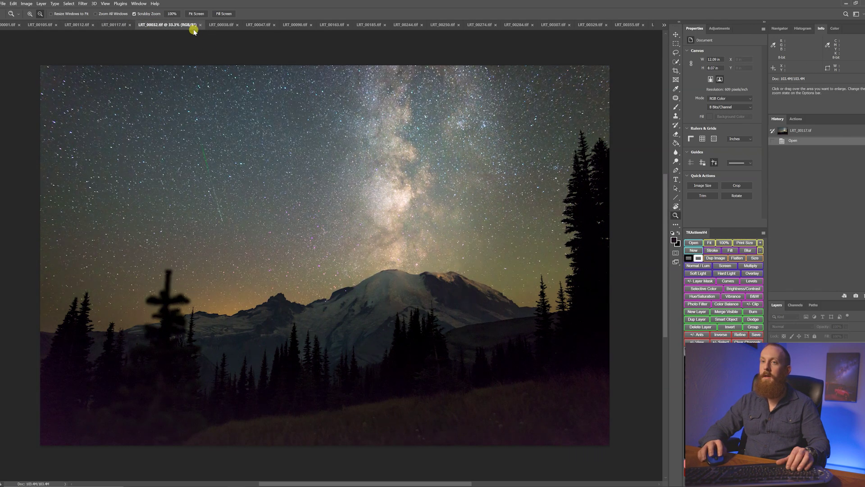
{"action": "left_click", "coordinate": [226, 28]}
{"action": "mouse_move", "coordinate": [134, 167]}
{"action": "left_mouse_down"}
{"action": "mouse_move", "coordinate": [183, 185]}
{"action": "mouse_move", "coordinate": [273, 244]}
{"action": "mouse_move", "coordinate": [251, 241]}
{"action": "left_mouse_up"}
Review frames LRT_00047, 00090, 00163 and 00185, briefly zooming on 00163's meteors
{"action": "left_click", "coordinate": [260, 24]}
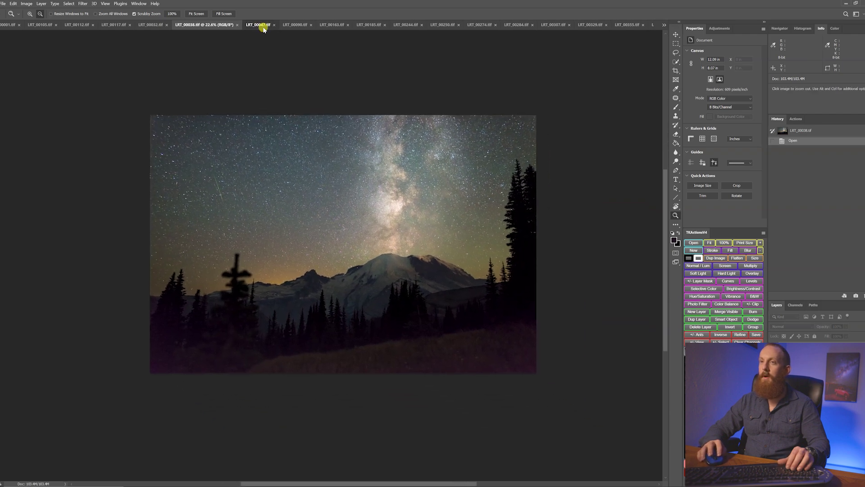
{"action": "left_click", "coordinate": [292, 26]}
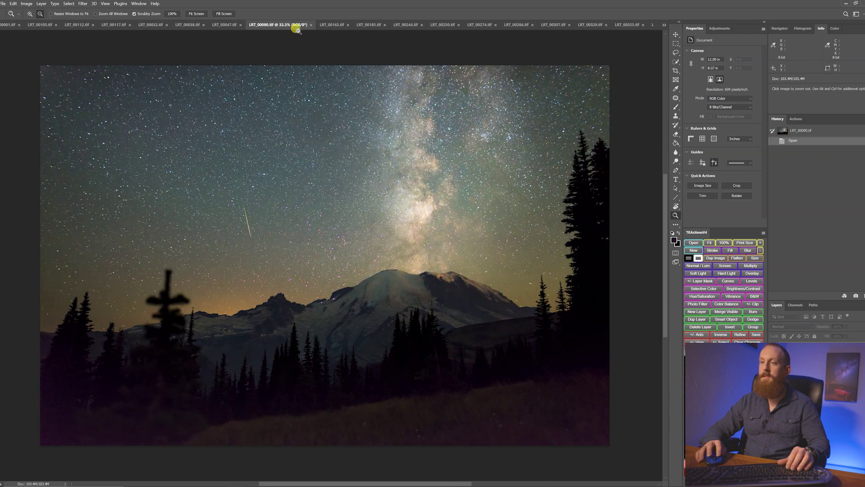
{"action": "left_click", "coordinate": [332, 25]}
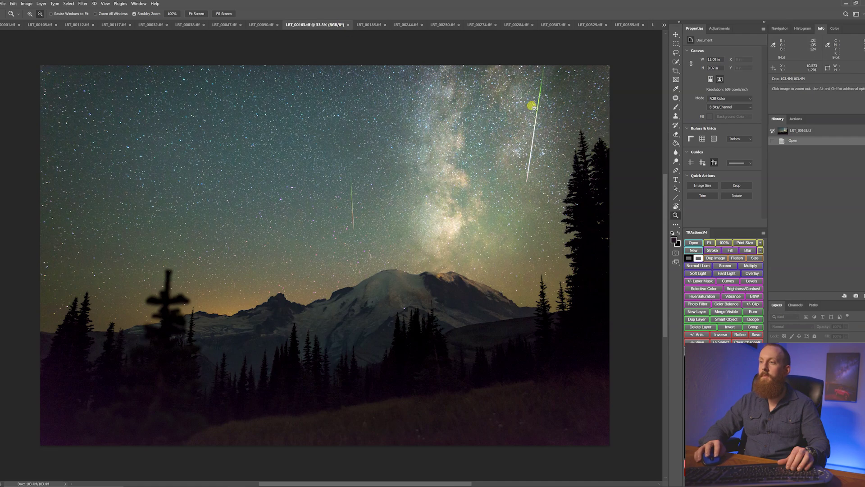
{"action": "mouse_move", "coordinate": [534, 108]}
{"action": "left_mouse_down"}
{"action": "mouse_move", "coordinate": [554, 116]}
{"action": "mouse_move", "coordinate": [536, 118]}
{"action": "left_mouse_up"}
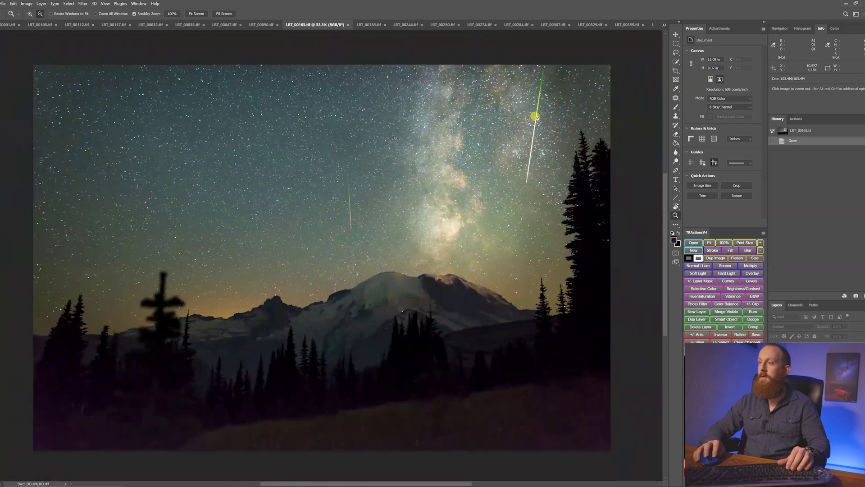
{"action": "left_click", "coordinate": [375, 25]}
Pick LRT_00519 from the document list and zoom in and out around its bright green meteor
{"action": "left_click", "coordinate": [664, 25]}
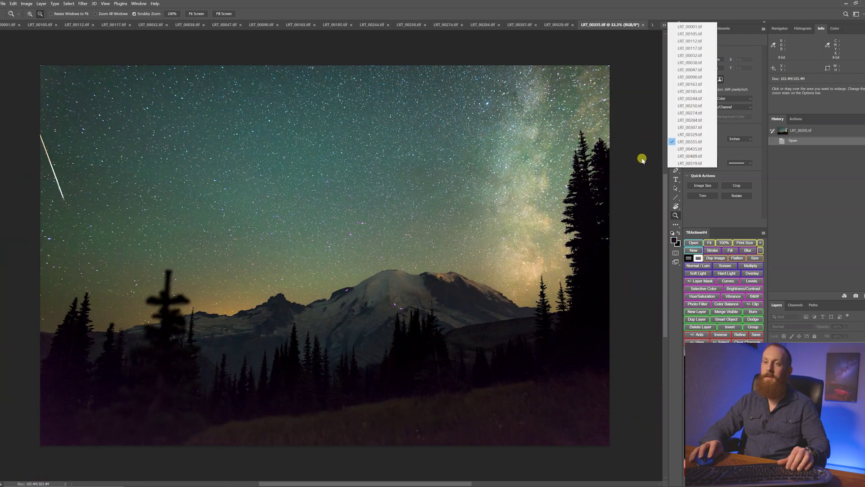
{"action": "left_click", "coordinate": [689, 163]}
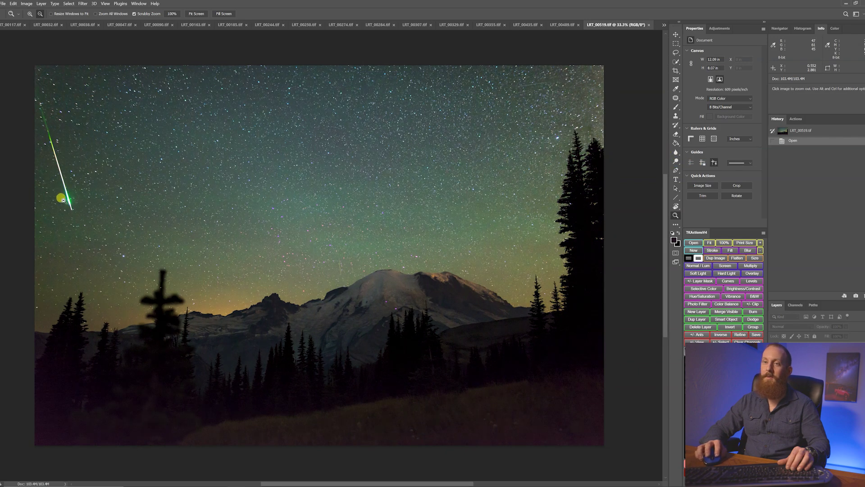
{"action": "left_click_drag", "start_coordinate": [62, 198], "coordinate": [79, 201]}
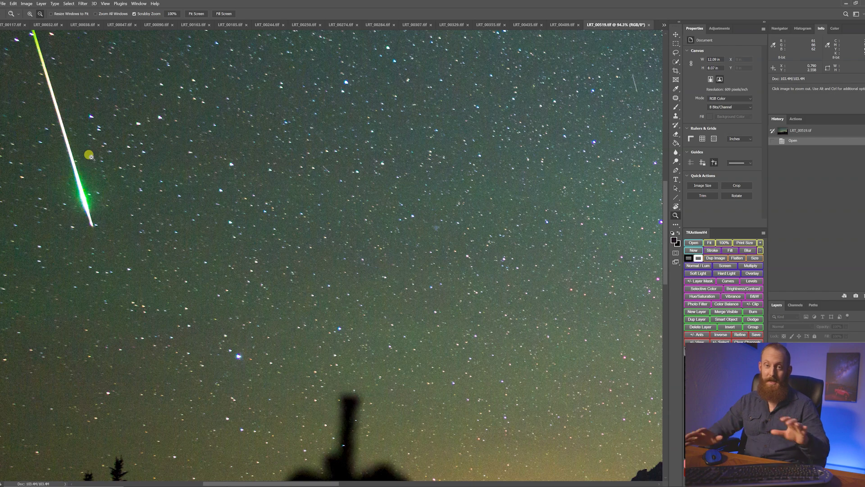
{"action": "left_click", "coordinate": [347, 221]}
{"action": "left_click", "coordinate": [341, 220]}
{"action": "left_click", "coordinate": [401, 236]}
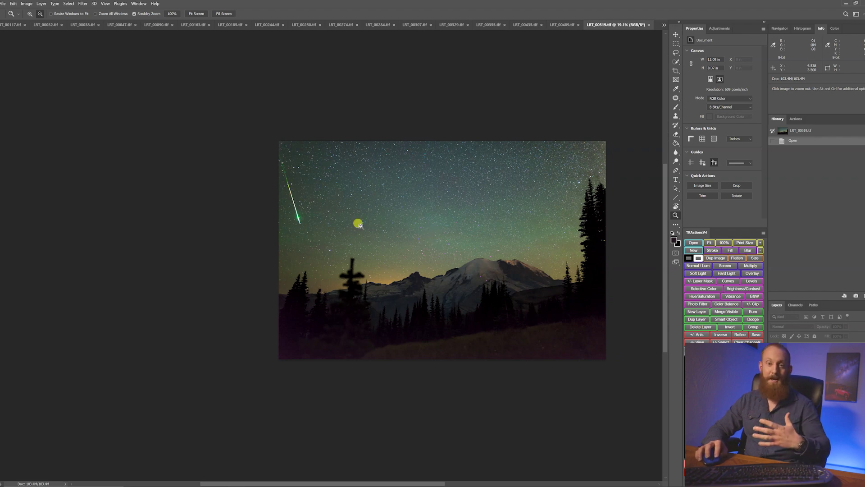
{"action": "left_click_drag", "start_coordinate": [308, 209], "coordinate": [410, 262]}
Copy the full LRT_00105 frame and paste it into LRT_00001 as Layer 1
{"action": "key", "text": "ctrl+Tab"}
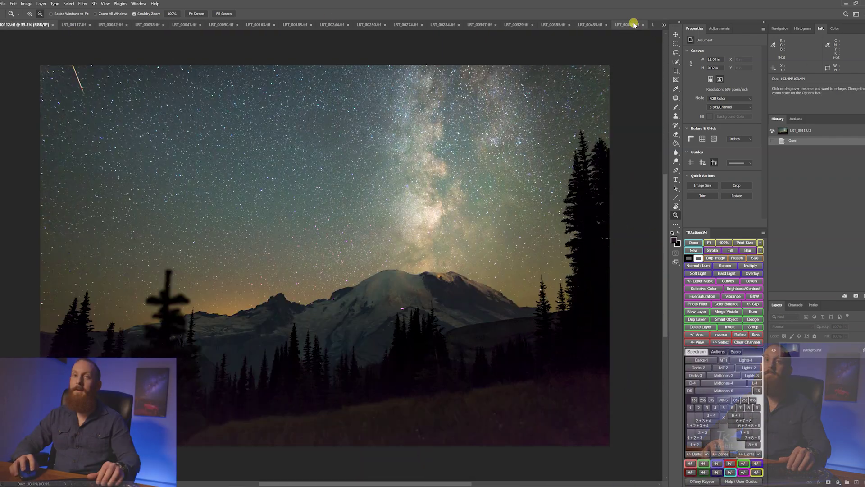
{"action": "left_click", "coordinate": [665, 27]}
{"action": "left_click", "coordinate": [674, 28]}
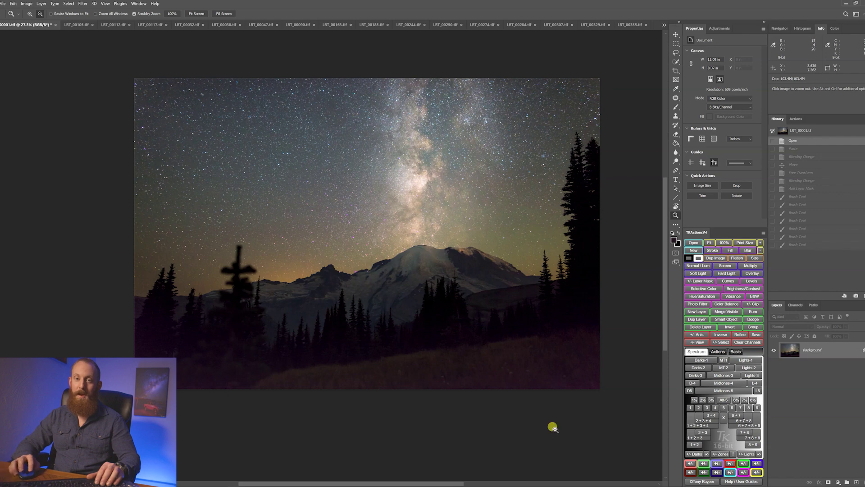
{"action": "left_click", "coordinate": [75, 24]}
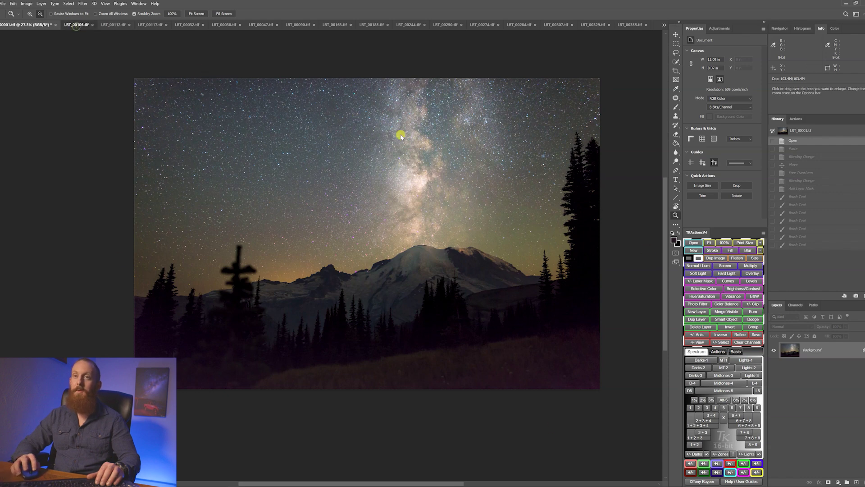
{"action": "key", "text": "ctrl+a"}
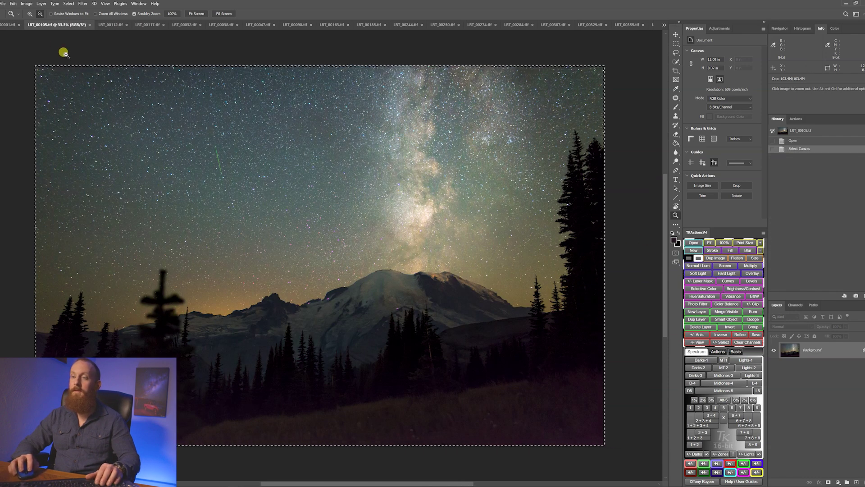
{"action": "key", "text": "ctrl+a"}
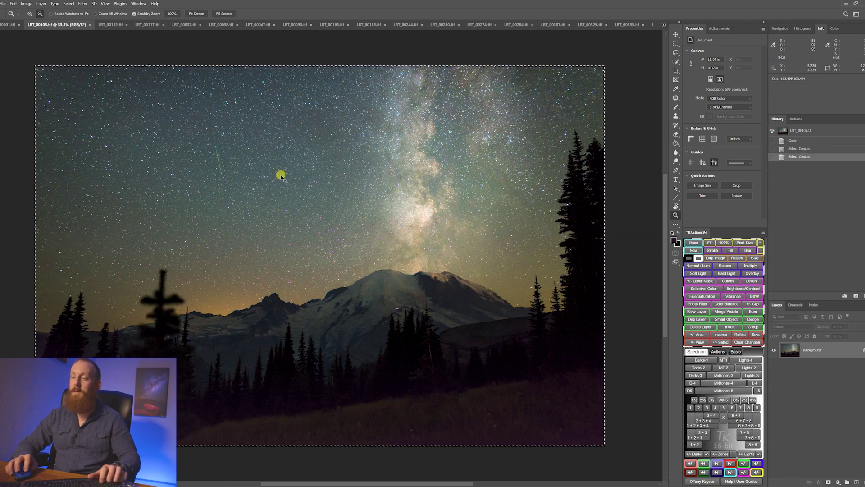
{"action": "left_click", "coordinate": [9, 24]}
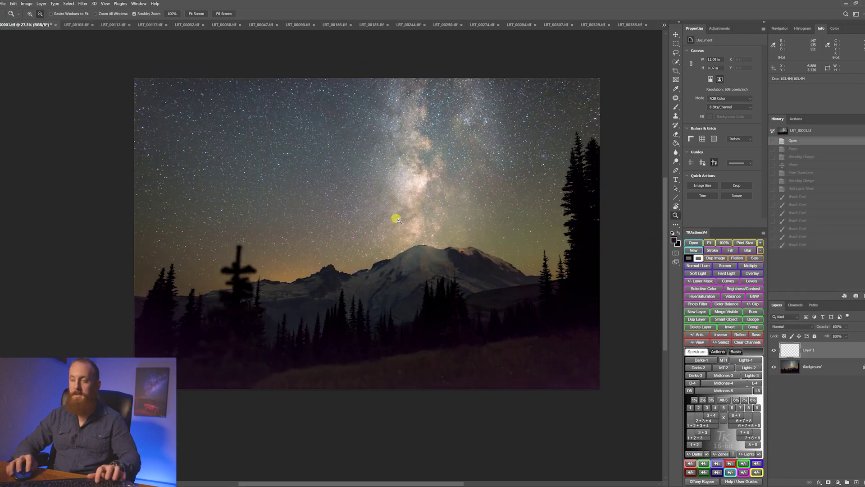
{"action": "key", "text": "ctrl+v"}
Toggle Layer 1's visibility several times to compare the two skies
{"action": "left_click", "coordinate": [774, 350]}
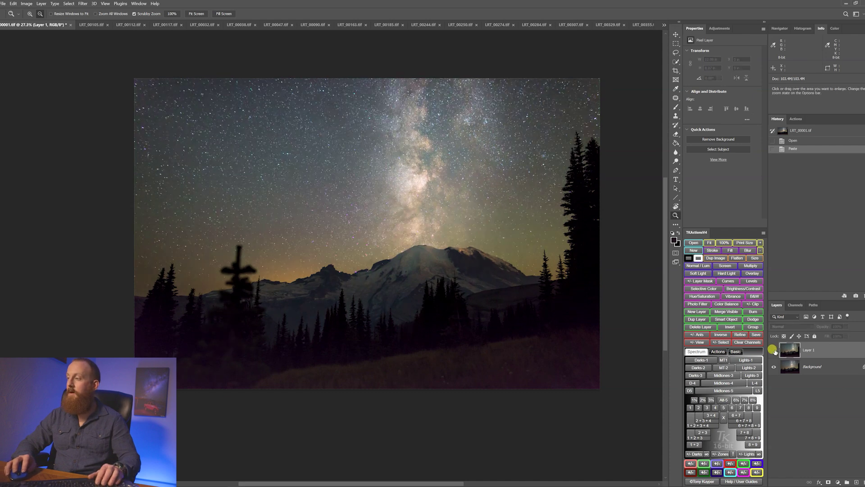
{"action": "left_click", "coordinate": [773, 350]}
{"action": "left_click", "coordinate": [774, 350]}
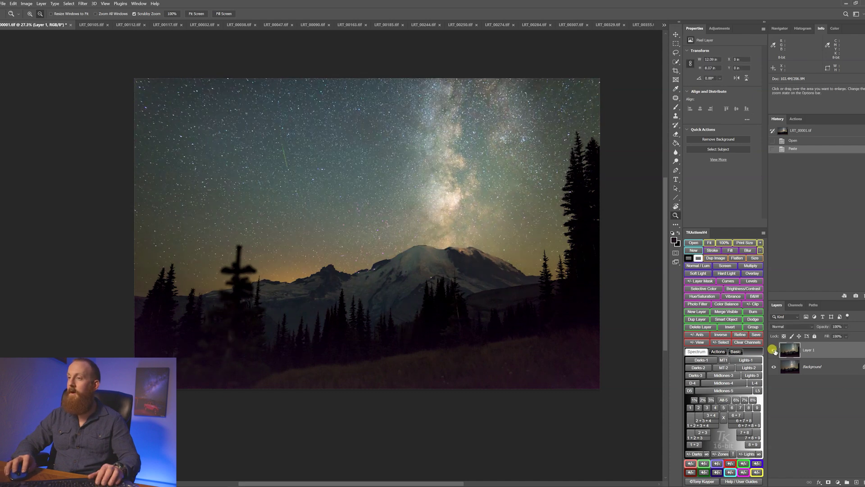
{"action": "left_click", "coordinate": [773, 350]}
{"action": "left_click", "coordinate": [773, 350]}
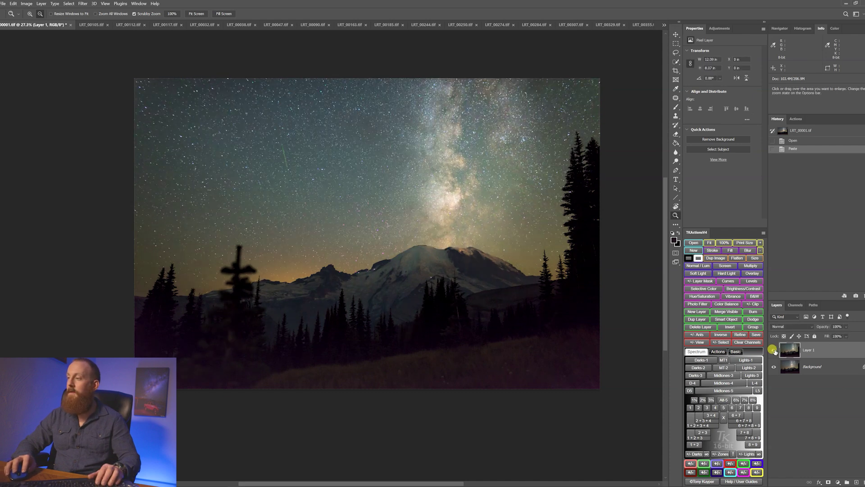
Set Layer 1's blend mode to Difference and zoom in on the misaligned stars
{"action": "left_click", "coordinate": [810, 328]}
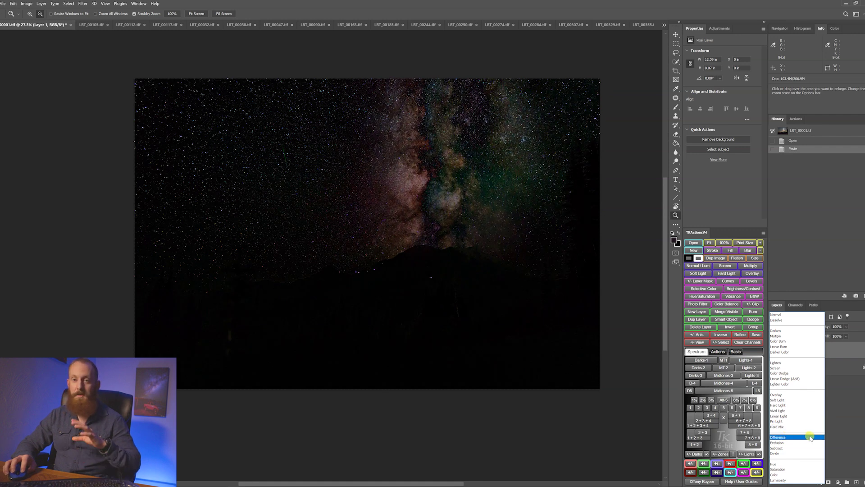
{"action": "left_click", "coordinate": [810, 437]}
{"action": "mouse_move", "coordinate": [311, 167]}
{"action": "left_mouse_down"}
{"action": "mouse_move", "coordinate": [354, 182]}
{"action": "mouse_move", "coordinate": [387, 170]}
{"action": "left_mouse_up"}
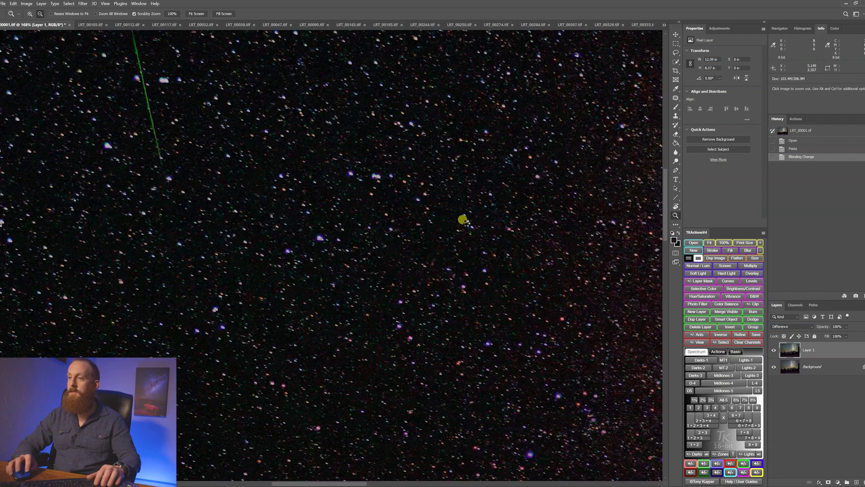
Drag Layer 1 with the Move tool to bring its stars toward the background's
{"action": "key", "text": "t"}
{"action": "key", "text": "v"}
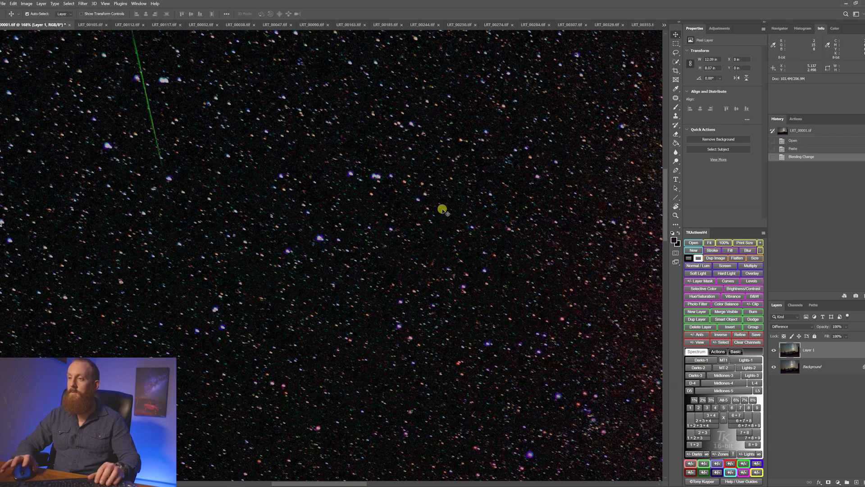
{"action": "left_click_drag", "start_coordinate": [434, 203], "coordinate": [408, 230]}
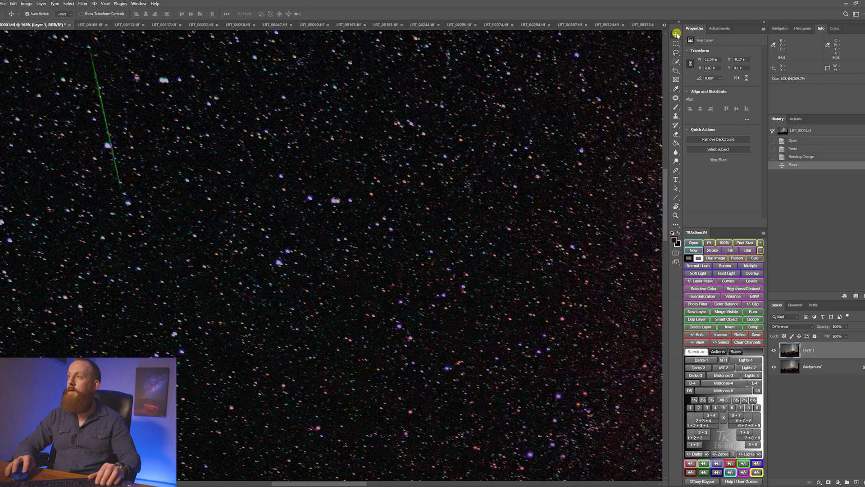
{"action": "left_click_drag", "start_coordinate": [290, 200], "coordinate": [256, 186]}
{"action": "left_click_drag", "start_coordinate": [293, 249], "coordinate": [162, 146]}
{"action": "scroll", "coordinate": [220, 187], "scroll_direction": "down", "scroll_amount": 2}
{"action": "left_click_drag", "start_coordinate": [173, 108], "coordinate": [379, 266]}
{"action": "scroll", "coordinate": [383, 264], "scroll_direction": "down", "scroll_amount": 4}
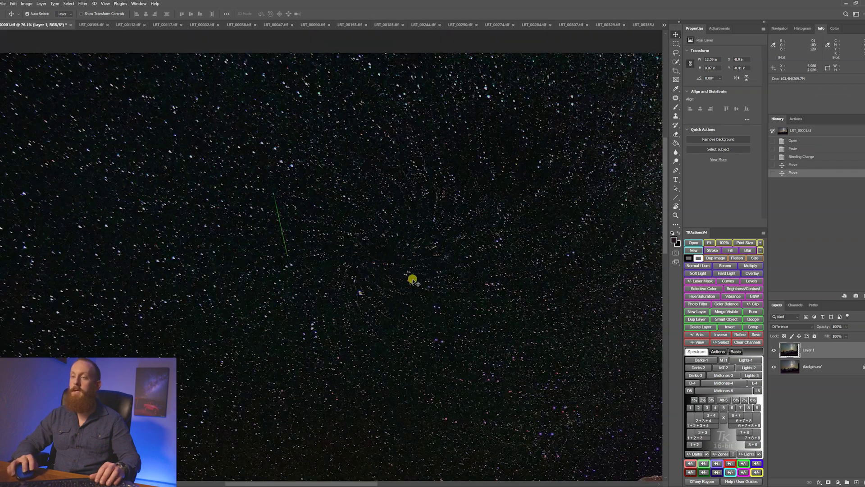
{"action": "left_click_drag", "start_coordinate": [396, 242], "coordinate": [398, 266]}
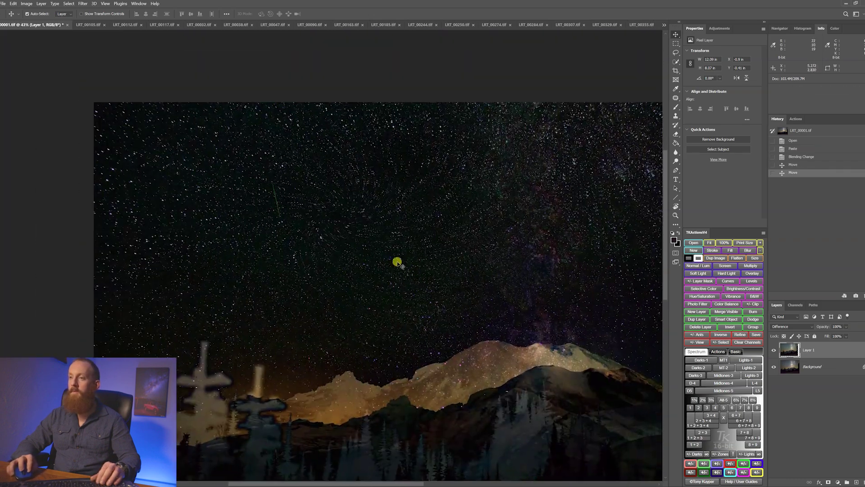
Free-transform Layer 1, rotating it about 6° and nudging it slightly right and up
{"action": "key", "text": "ctrl+t"}
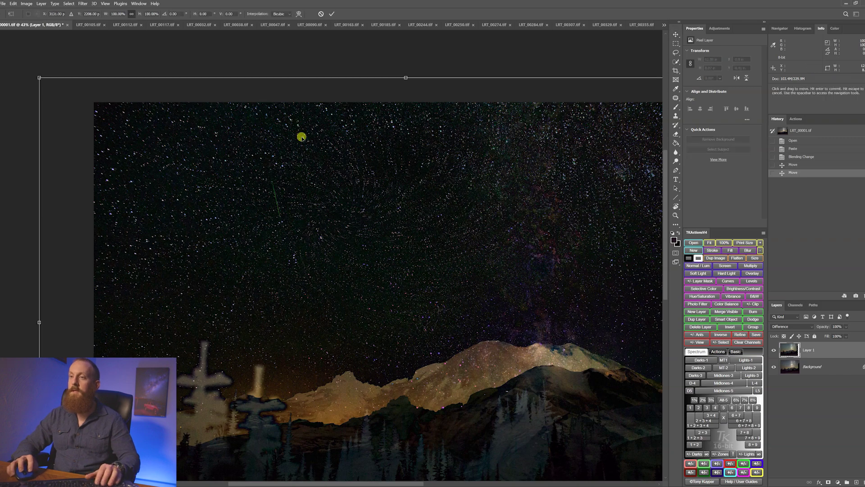
{"action": "mouse_move", "coordinate": [169, 55]}
{"action": "left_mouse_down"}
{"action": "mouse_move", "coordinate": [149, 56]}
{"action": "mouse_move", "coordinate": [236, 64]}
{"action": "mouse_move", "coordinate": [161, 67]}
{"action": "mouse_move", "coordinate": [178, 63]}
{"action": "left_mouse_up"}
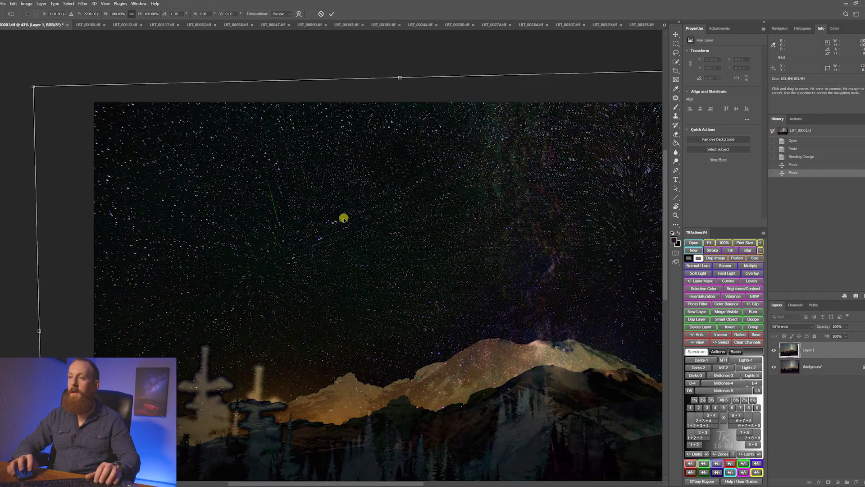
{"action": "left_click_drag", "start_coordinate": [344, 216], "coordinate": [346, 216]}
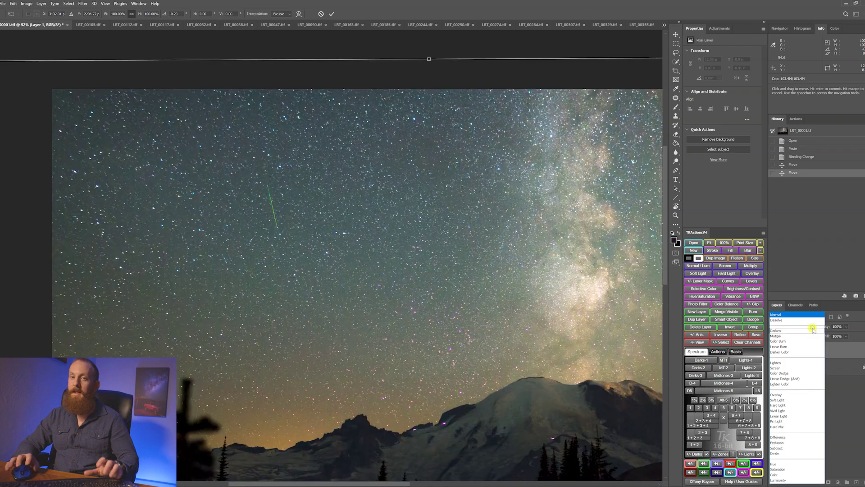
{"action": "left_click", "coordinate": [781, 436]}
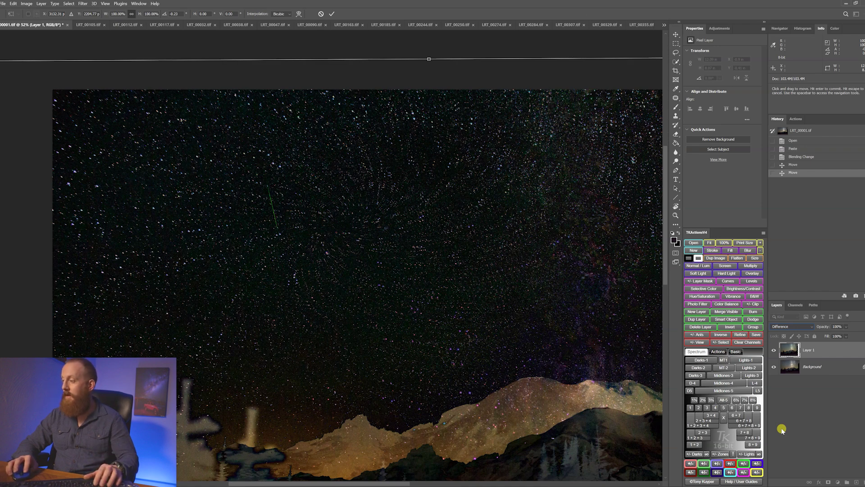
Switch Layer 1 to Lighten blending and commit its rotation and move
{"action": "left_click", "coordinate": [812, 329]}
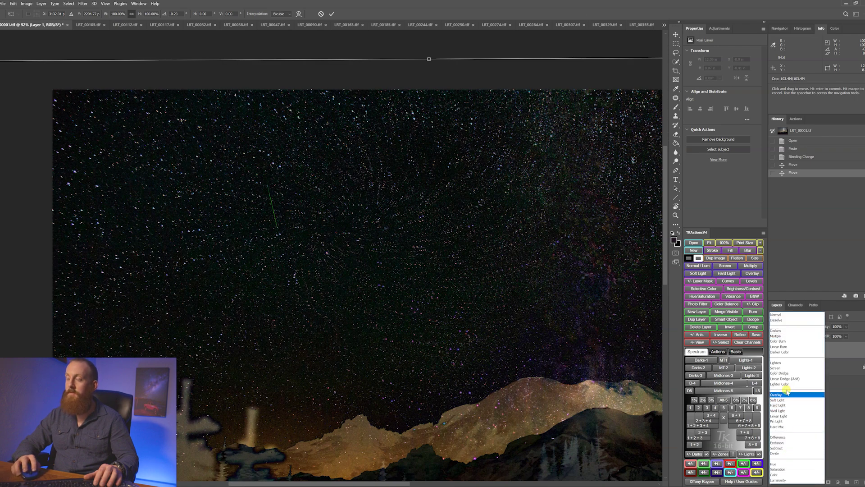
{"action": "left_click", "coordinate": [784, 363]}
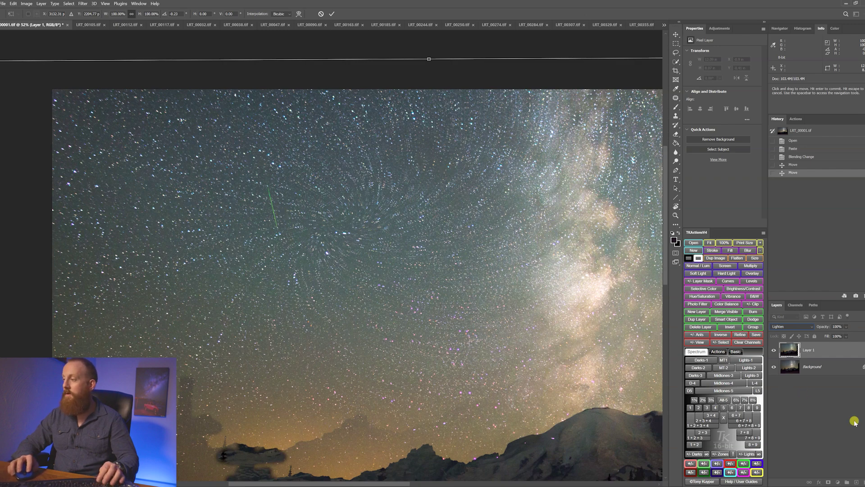
{"action": "key", "text": "shift+alt+e"}
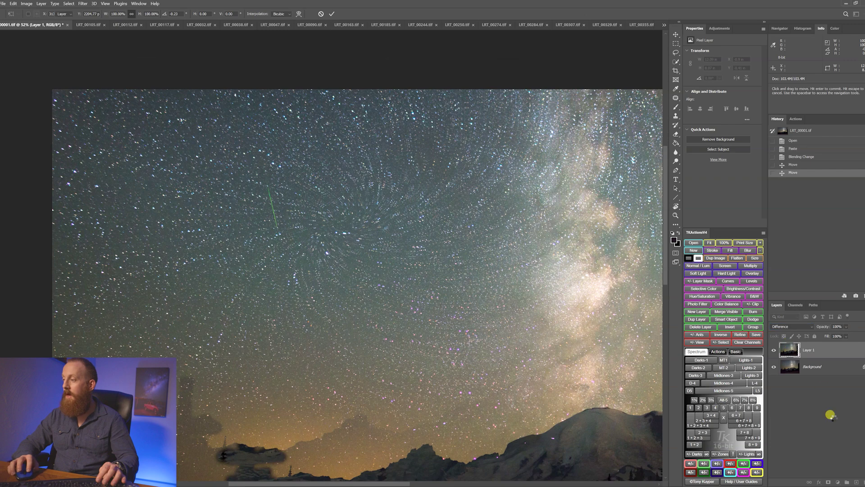
{"action": "key", "text": "Return"}
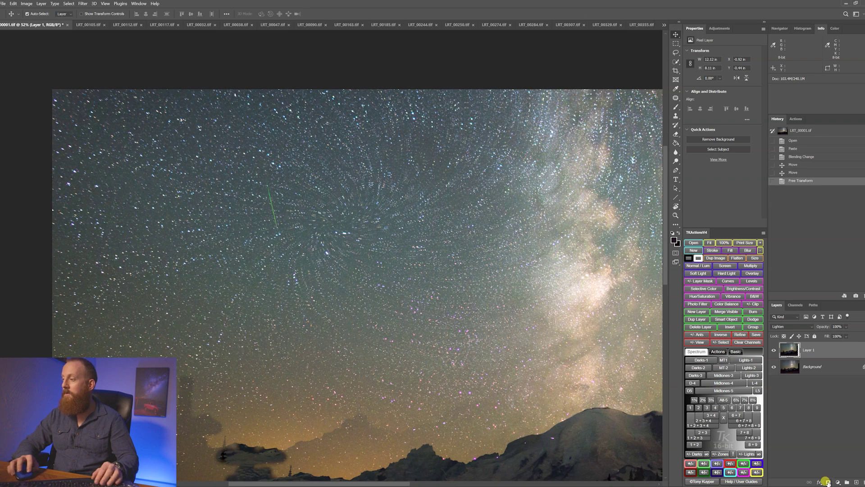
Add a black hide-all mask to Layer 1 and start painting white over the meteor with a ~438 px brush
{"action": "left_click", "coordinate": [828, 483], "text": "alt"}
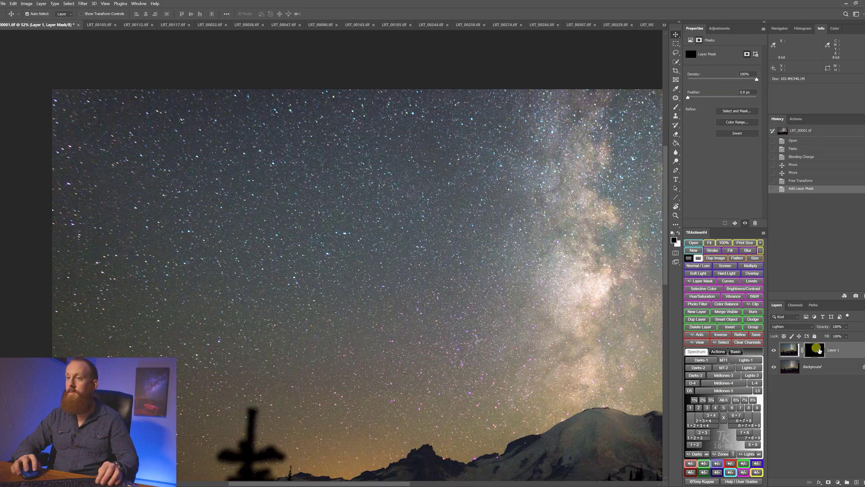
{"action": "key", "text": "b"}
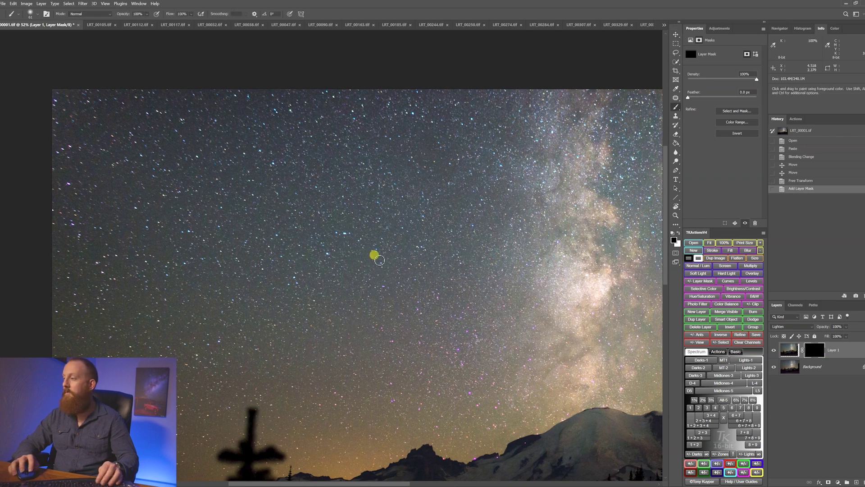
{"action": "mouse_move", "coordinate": [282, 239]}
{"action": "left_mouse_down"}
{"action": "mouse_move", "coordinate": [303, 237]}
{"action": "mouse_move", "coordinate": [284, 217]}
{"action": "left_mouse_up"}
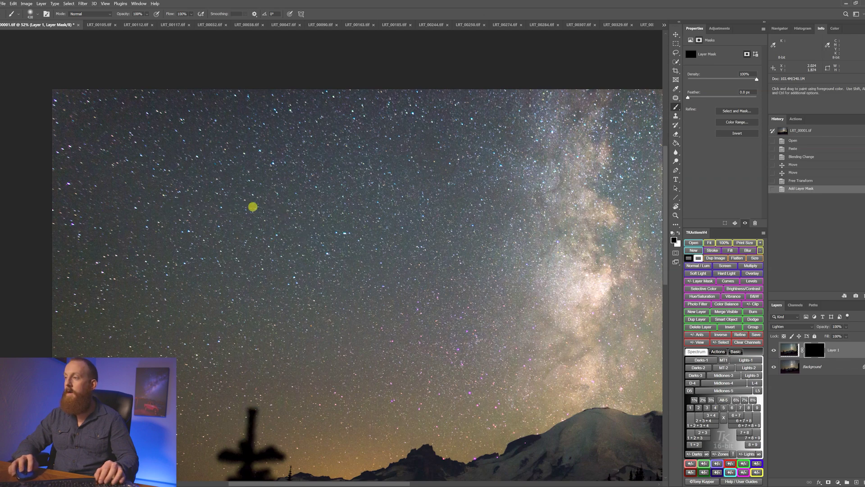
{"action": "left_click_drag", "start_coordinate": [253, 206], "coordinate": [263, 205]}
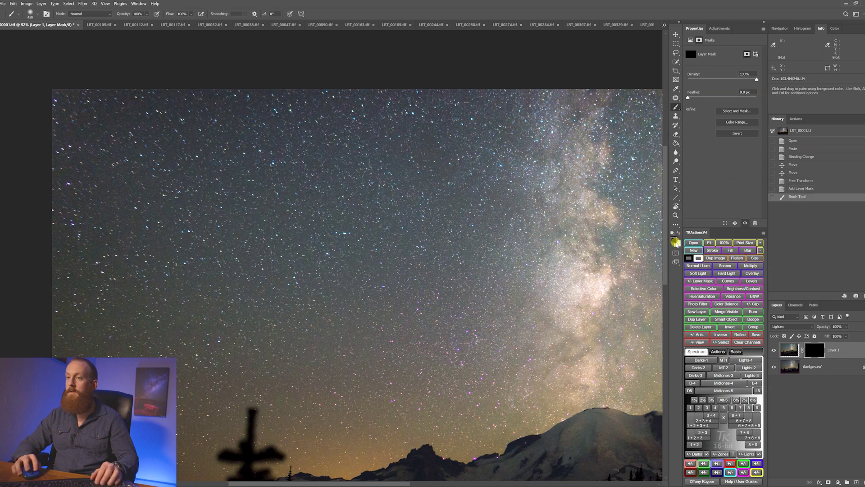
{"action": "left_click", "coordinate": [679, 233]}
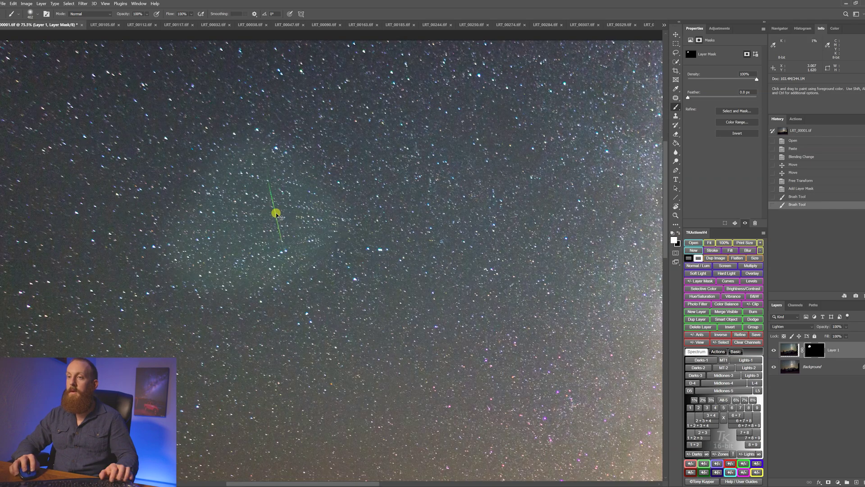
{"action": "key", "text": "ctrl+z"}
{"action": "left_click_drag", "start_coordinate": [278, 182], "coordinate": [243, 184]}
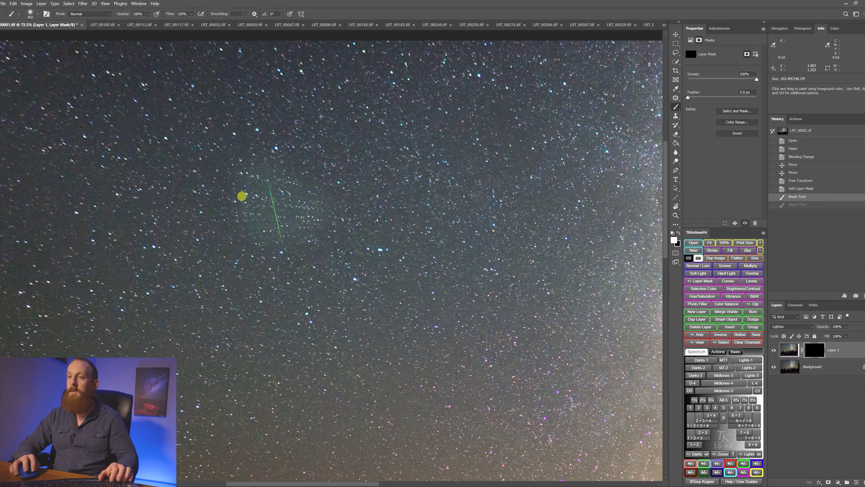
{"action": "left_click", "coordinate": [249, 210]}
Shrink the brush to about 68 px and paint along the meteor streak
{"action": "scroll", "coordinate": [243, 182], "scroll_direction": "up", "scroll_amount": 3}
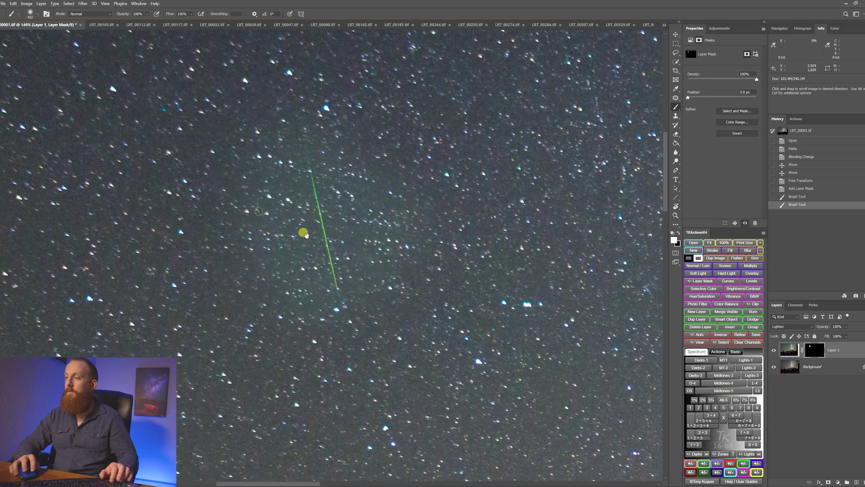
{"action": "left_click_drag", "start_coordinate": [262, 174], "coordinate": [315, 229]}
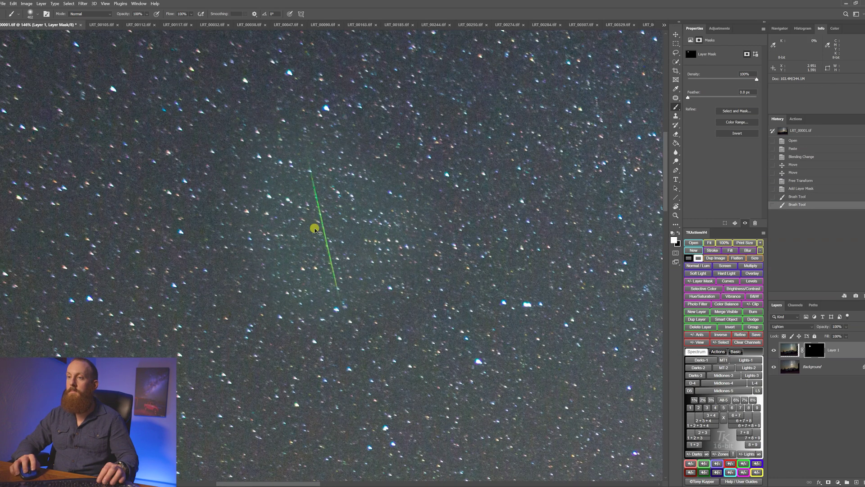
{"action": "key", "text": "ctrl+z"}
{"action": "mouse_move", "coordinate": [307, 225]}
{"action": "left_mouse_down"}
{"action": "mouse_move", "coordinate": [233, 228]}
{"action": "mouse_move", "coordinate": [260, 228]}
{"action": "left_mouse_up"}
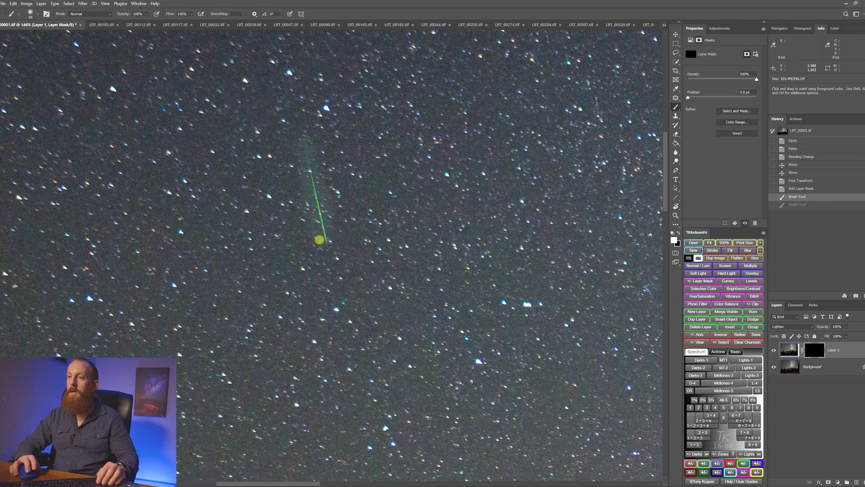
{"action": "left_click_drag", "start_coordinate": [319, 240], "coordinate": [332, 293]}
Zoom in to reveal the streak's upper part and lower end, then zoom back out
{"action": "key", "text": "ctrl+plus"}
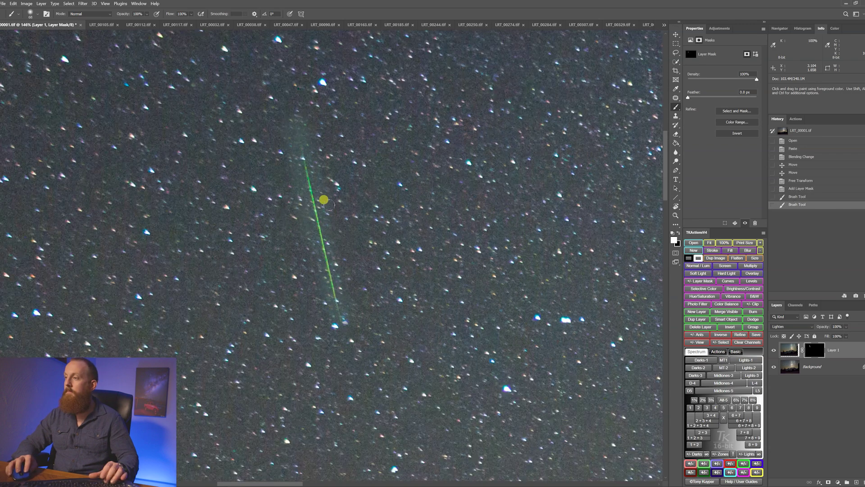
{"action": "scroll", "coordinate": [323, 200], "scroll_direction": "up", "scroll_amount": 3}
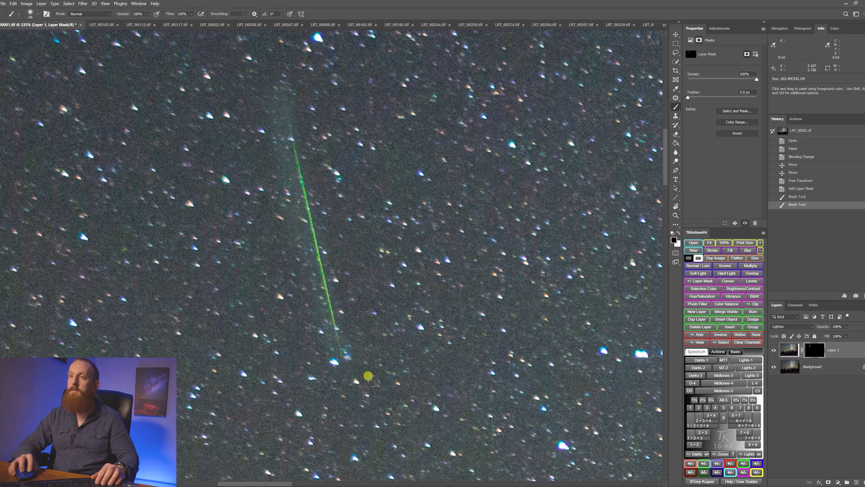
{"action": "left_click_drag", "start_coordinate": [368, 375], "coordinate": [216, 225]}
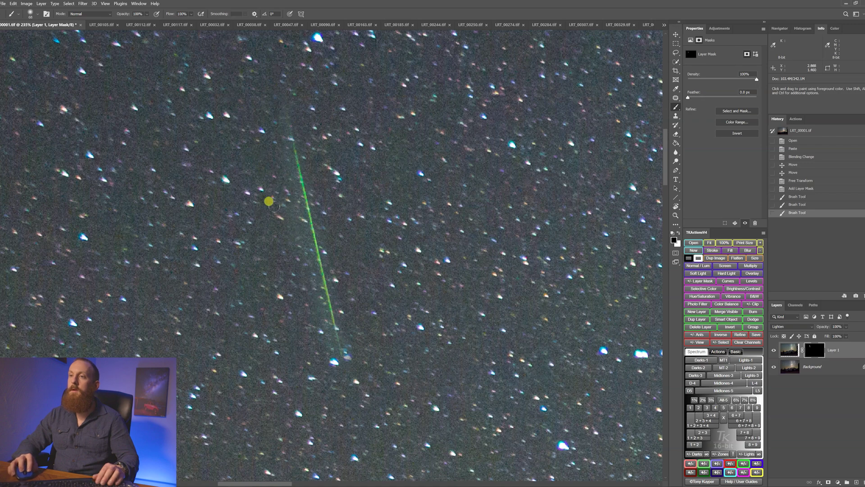
{"action": "left_click_drag", "start_coordinate": [268, 201], "coordinate": [272, 122]}
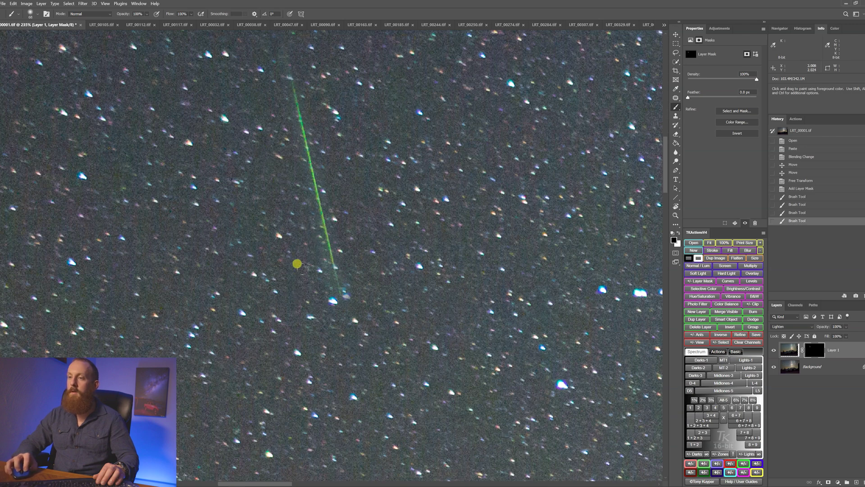
{"action": "left_click", "coordinate": [364, 282]}
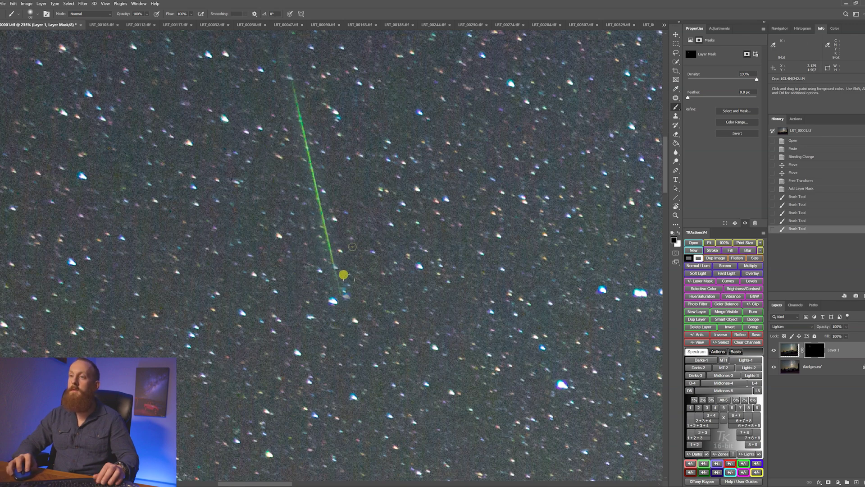
{"action": "left_click", "coordinate": [347, 274]}
{"action": "key", "text": "z"}
{"action": "left_click", "coordinate": [253, 161], "text": "alt"}
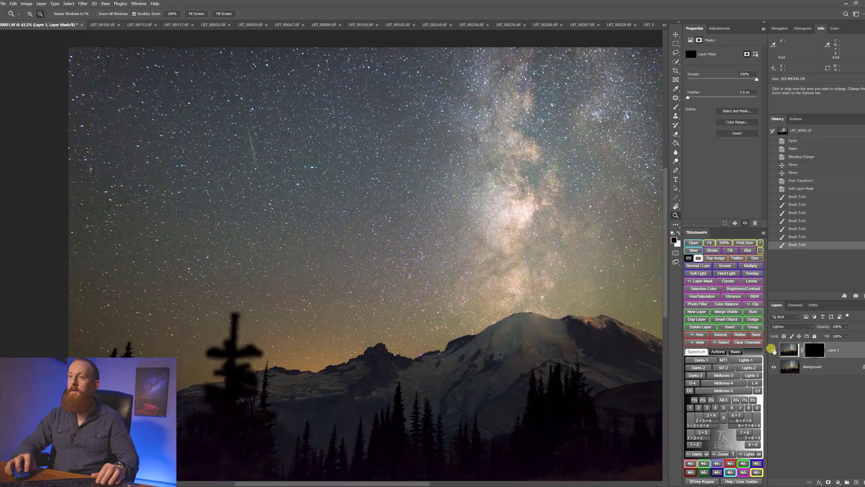
{"action": "left_click", "coordinate": [773, 351]}
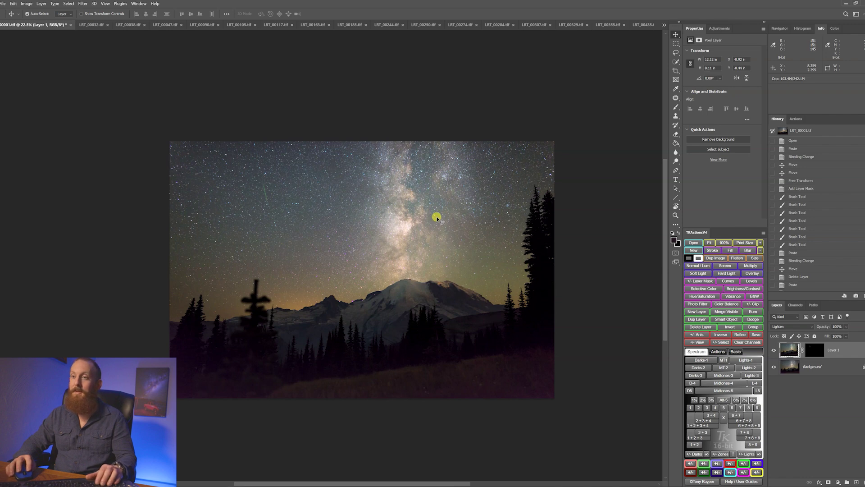
Copy the full LRT_00032 frame and paste it into LRT_00001 as a new layer
{"action": "left_click", "coordinate": [93, 26]}
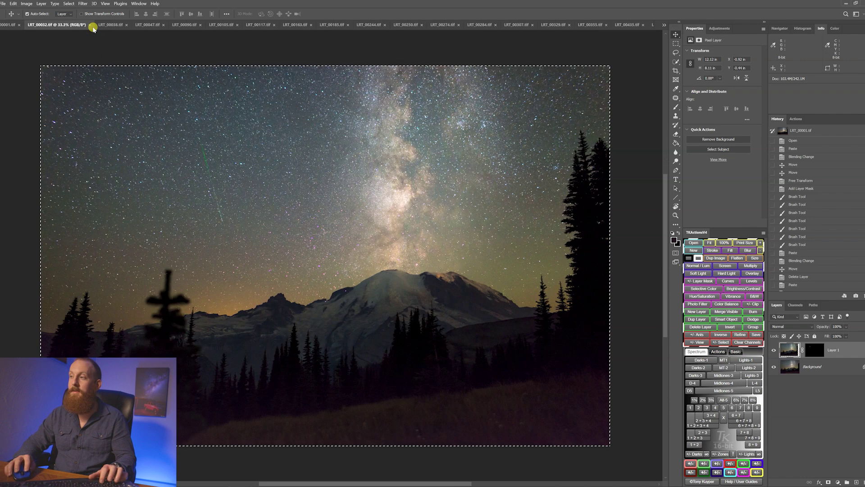
{"action": "key", "text": "ctrl+a"}
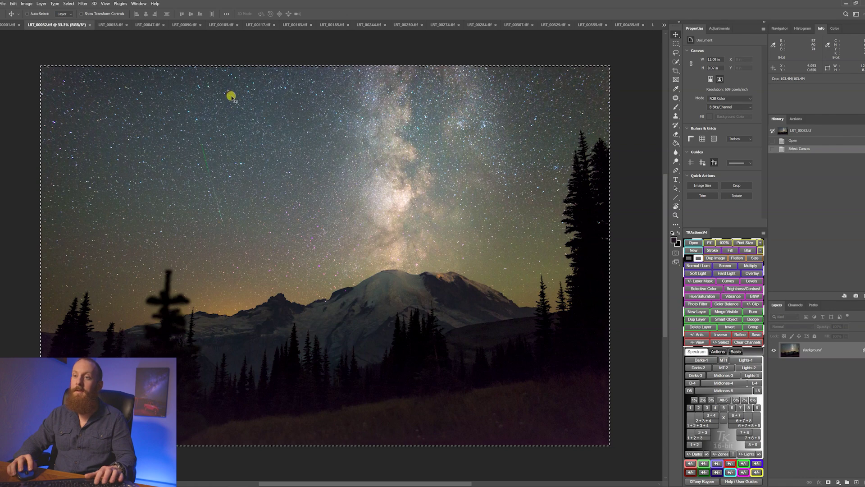
{"action": "key", "text": "ctrl+a"}
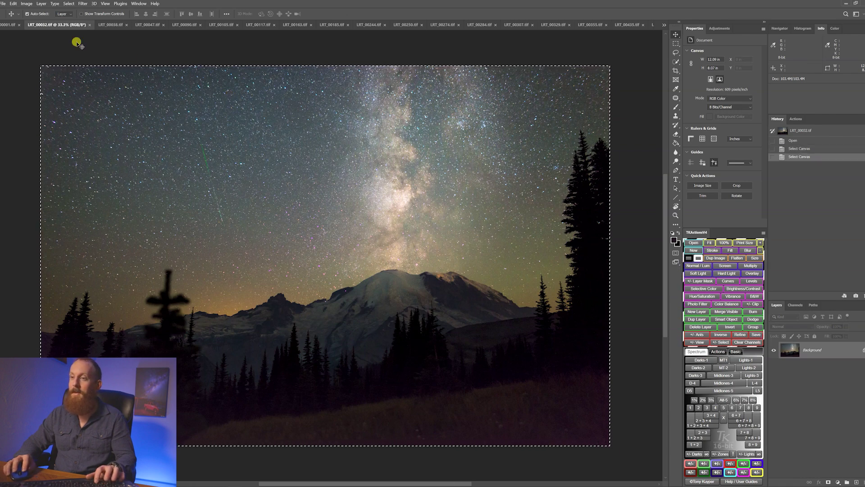
{"action": "left_click", "coordinate": [9, 24]}
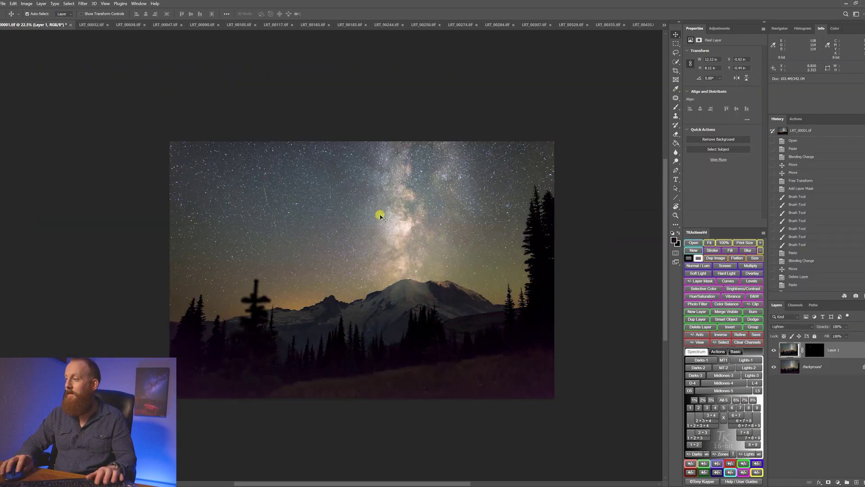
{"action": "left_click_drag", "start_coordinate": [378, 216], "coordinate": [382, 218]}
{"action": "key", "text": "ctrl+v"}
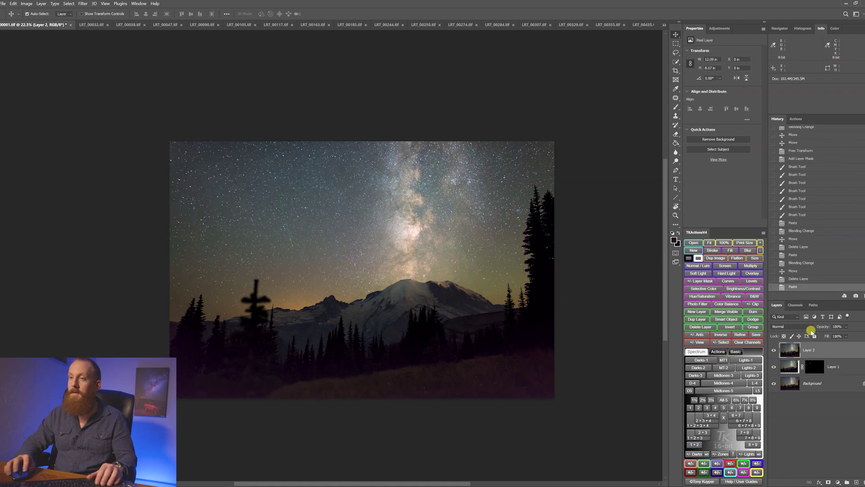
Set the new layer to Difference and shift it with Free Transform to match the stars
{"action": "left_click", "coordinate": [806, 326]}
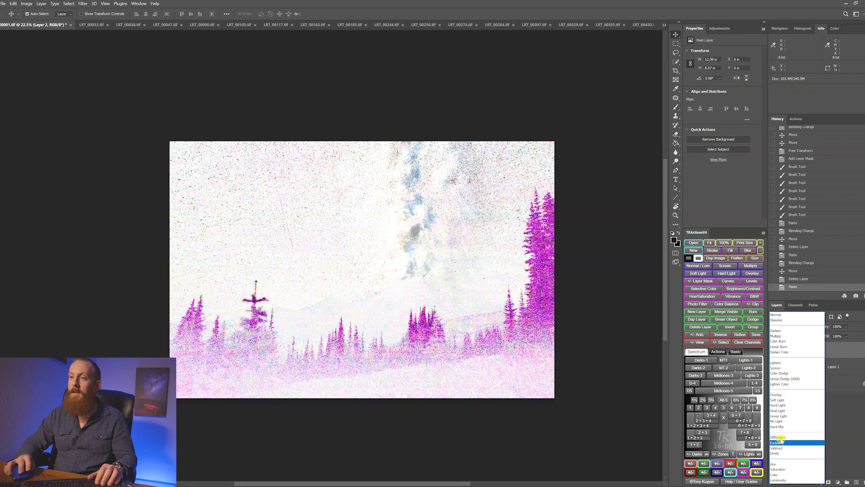
{"action": "left_click", "coordinate": [778, 436]}
{"action": "left_click_drag", "start_coordinate": [276, 199], "coordinate": [268, 195]}
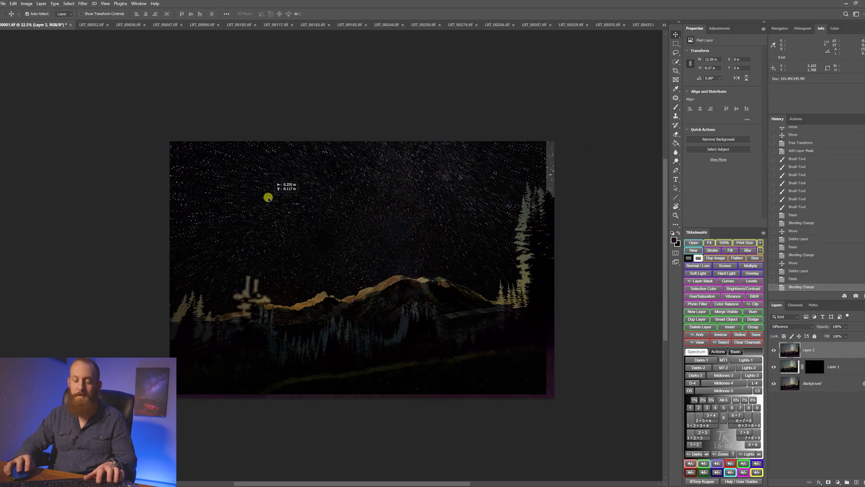
{"action": "scroll", "coordinate": [280, 200], "scroll_direction": "up", "scroll_amount": 4}
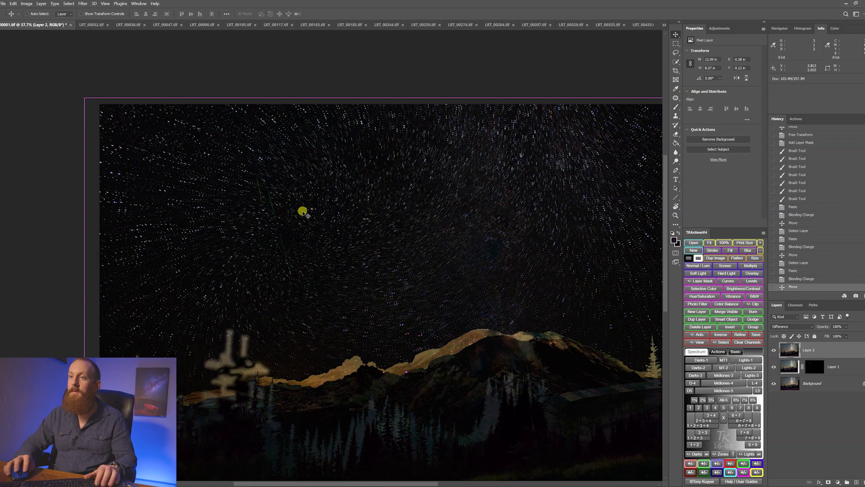
{"action": "key", "text": "ctrl+t"}
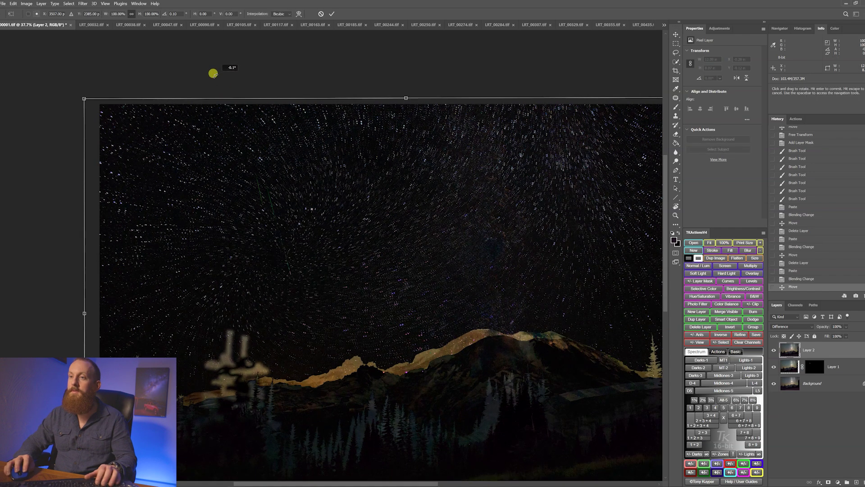
{"action": "left_click_drag", "start_coordinate": [381, 271], "coordinate": [380, 269]}
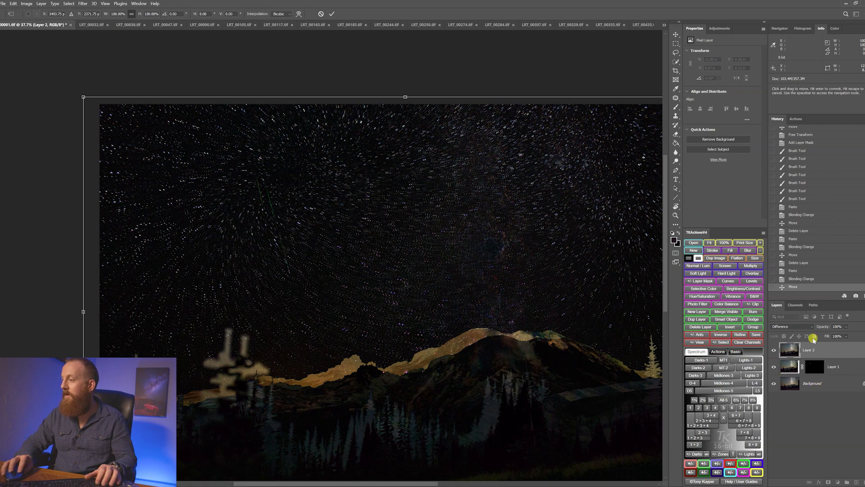
Switch the layer to Lighten, commit the transform and add a hide-all mask
{"action": "left_click", "coordinate": [810, 330]}
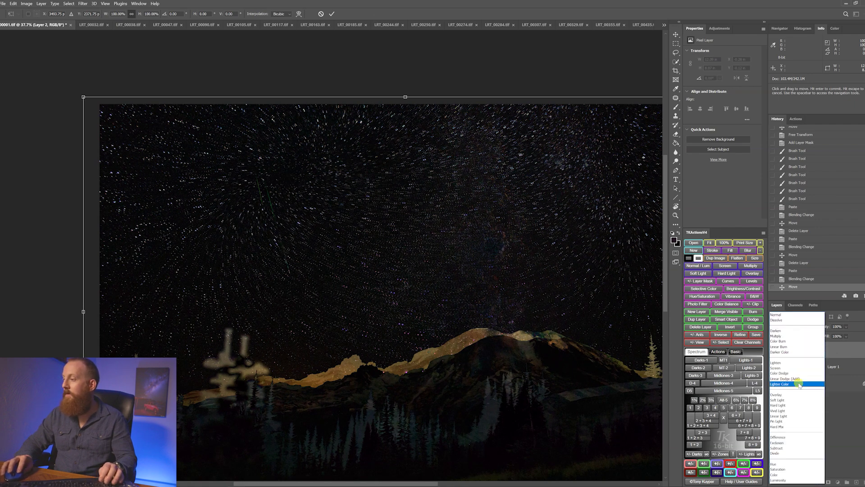
{"action": "left_click", "coordinate": [791, 362]}
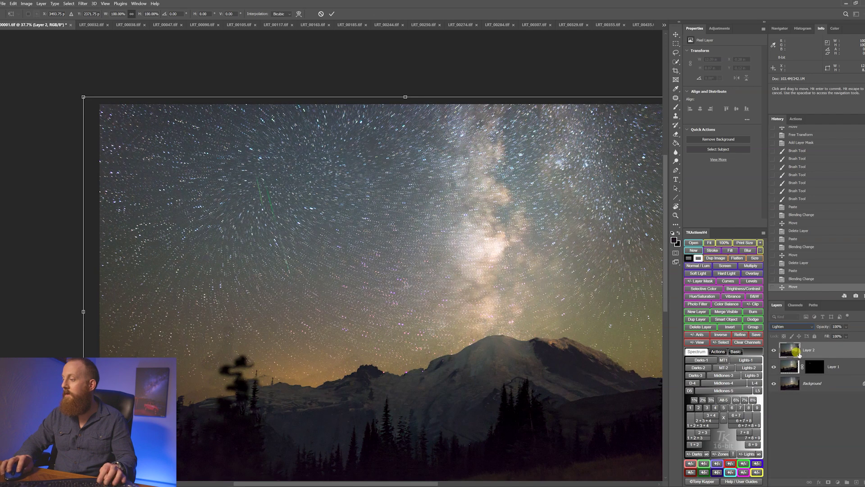
{"action": "key", "text": "Return"}
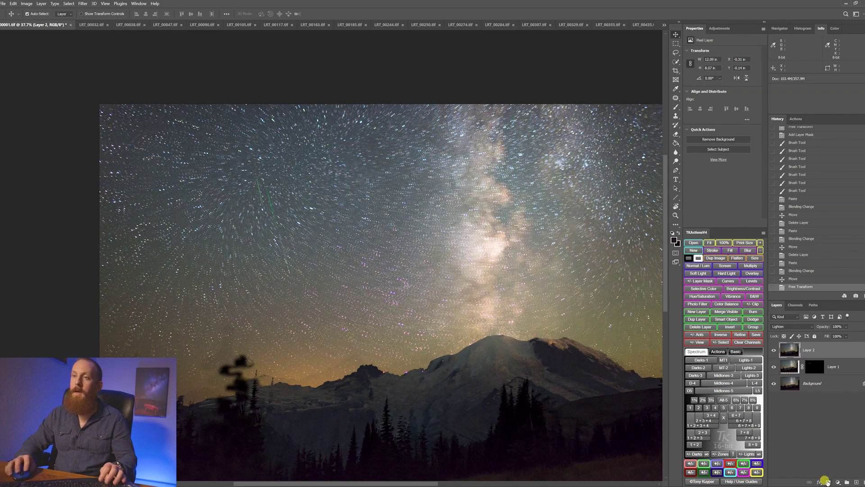
{"action": "left_click", "coordinate": [827, 482], "text": "alt"}
Pick a white brush, zoom onto the meteor trails and shrink the brush from 193 to 64 px
{"action": "key", "text": "b"}
{"action": "key", "text": "x"}
{"action": "scroll", "coordinate": [302, 224], "scroll_direction": "up", "scroll_amount": 4}
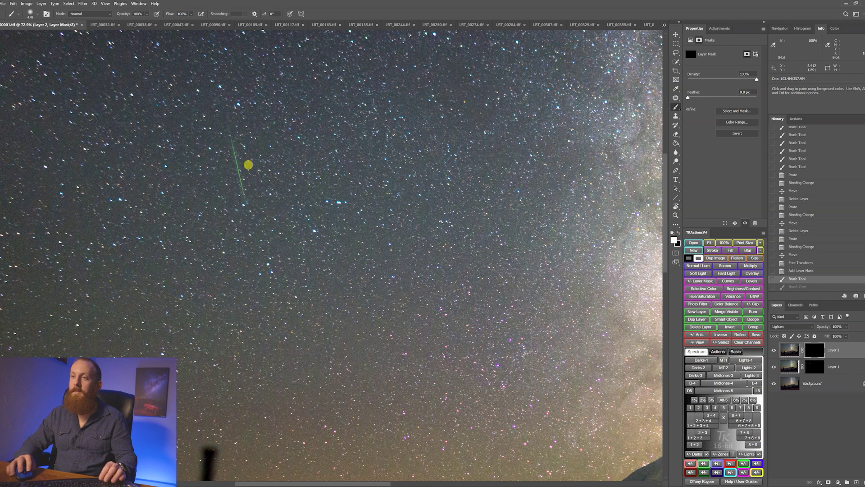
{"action": "mouse_move", "coordinate": [248, 172]}
{"action": "left_mouse_down"}
{"action": "mouse_move", "coordinate": [257, 191]}
{"action": "mouse_move", "coordinate": [243, 193]}
{"action": "mouse_move", "coordinate": [241, 166]}
{"action": "left_mouse_up"}
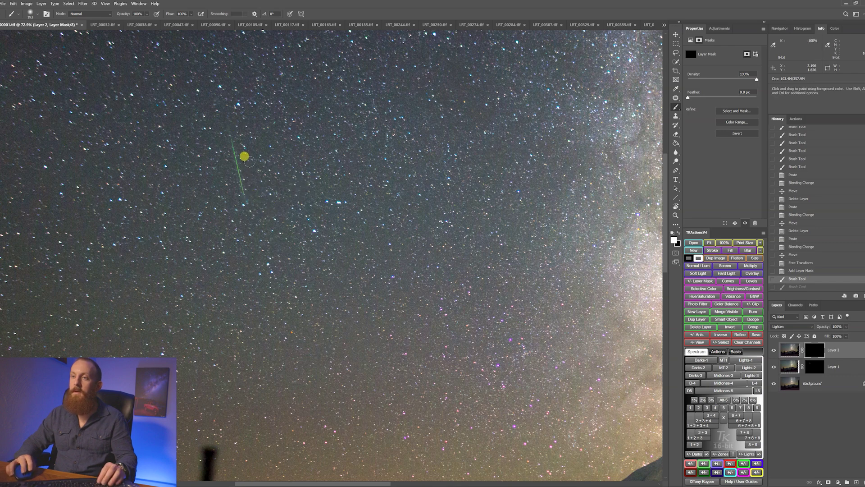
{"action": "left_click", "coordinate": [251, 173]}
{"action": "scroll", "coordinate": [249, 180], "scroll_direction": "up", "scroll_amount": 4}
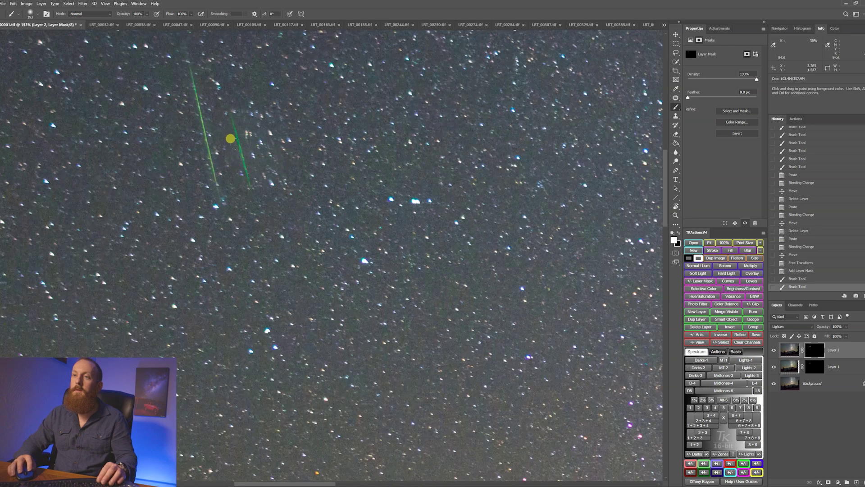
{"action": "mouse_move", "coordinate": [222, 100]}
{"action": "left_mouse_down"}
{"action": "mouse_move", "coordinate": [233, 127]}
{"action": "mouse_move", "coordinate": [218, 126]}
{"action": "mouse_move", "coordinate": [234, 127]}
{"action": "left_mouse_up"}
{"action": "key", "text": "ctrl+z"}
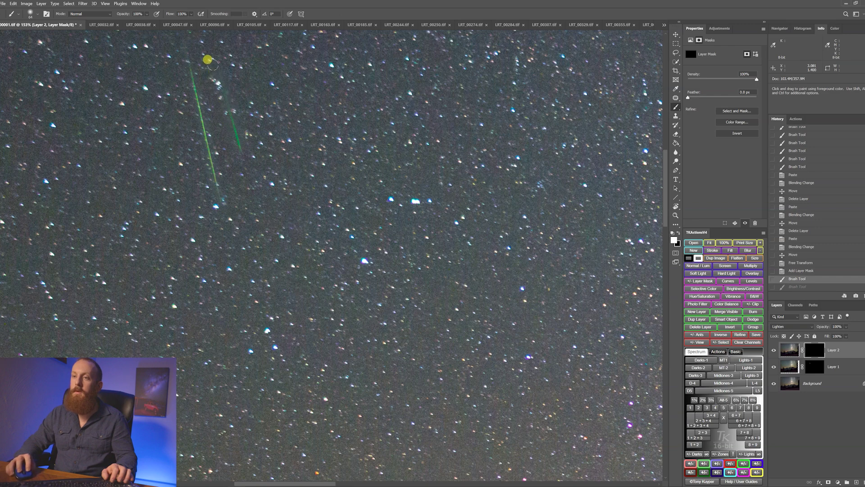
Paint along both meteor trails on Layer 2's mask, then zoom out to more sky
{"action": "left_click_drag", "start_coordinate": [249, 195], "coordinate": [260, 241]}
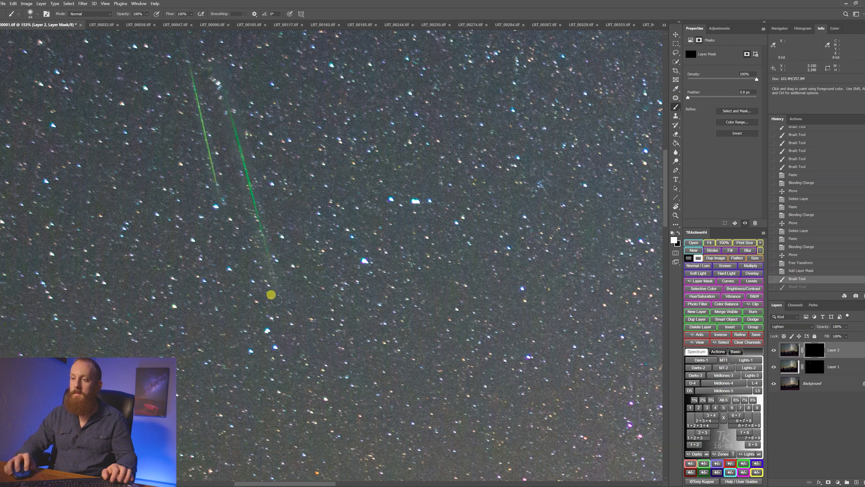
{"action": "left_click_drag", "start_coordinate": [293, 358], "coordinate": [279, 335]}
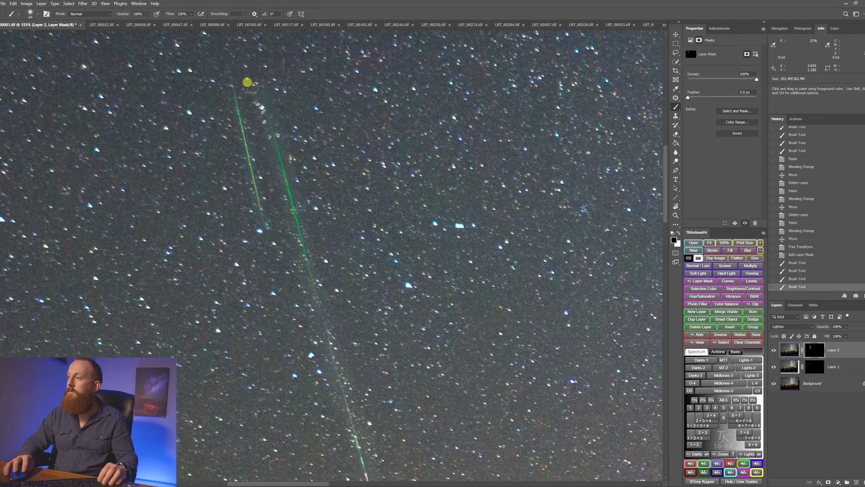
{"action": "scroll", "coordinate": [285, 125], "scroll_direction": "up", "scroll_amount": 4}
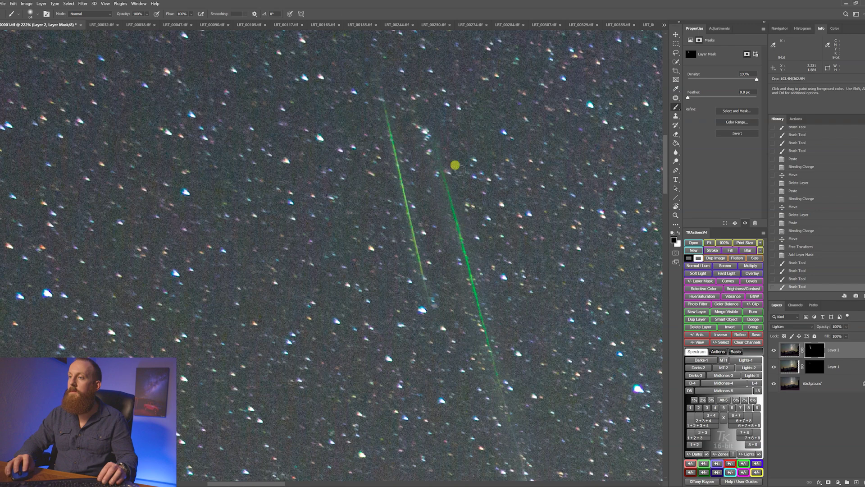
{"action": "left_click", "coordinate": [455, 165]}
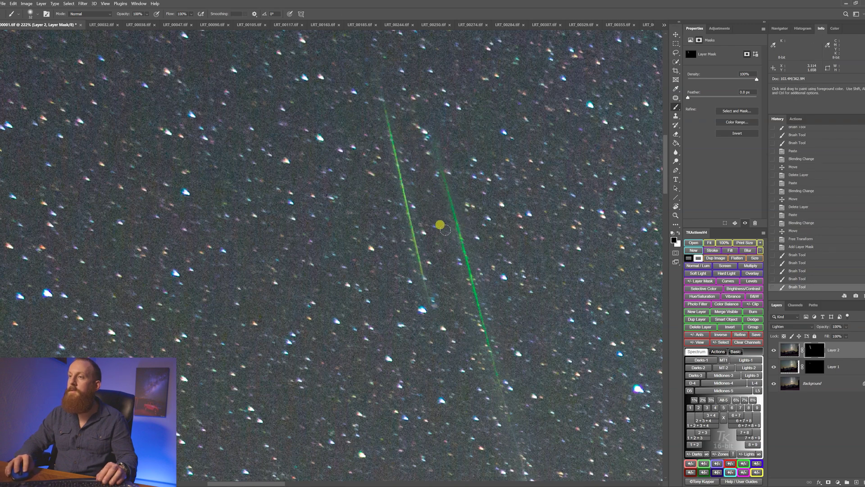
{"action": "left_click_drag", "start_coordinate": [448, 267], "coordinate": [410, 116]}
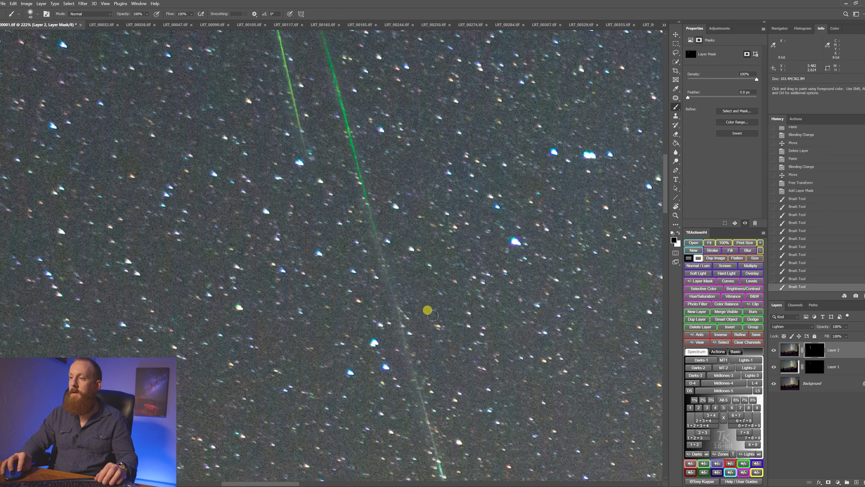
{"action": "key", "text": "z"}
{"action": "left_click", "coordinate": [435, 320], "text": "alt"}
{"action": "left_click_drag", "start_coordinate": [437, 321], "coordinate": [354, 221]}
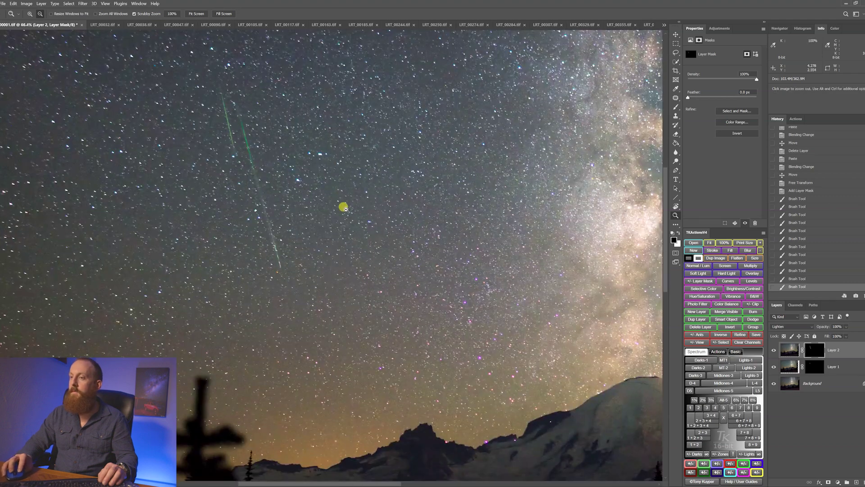
Zoom out to the full image and toggle Layer 2 and Layer 1 visibility to compare streaks
{"action": "left_click", "coordinate": [339, 207], "text": "alt"}
{"action": "left_click", "coordinate": [380, 225], "text": "alt"}
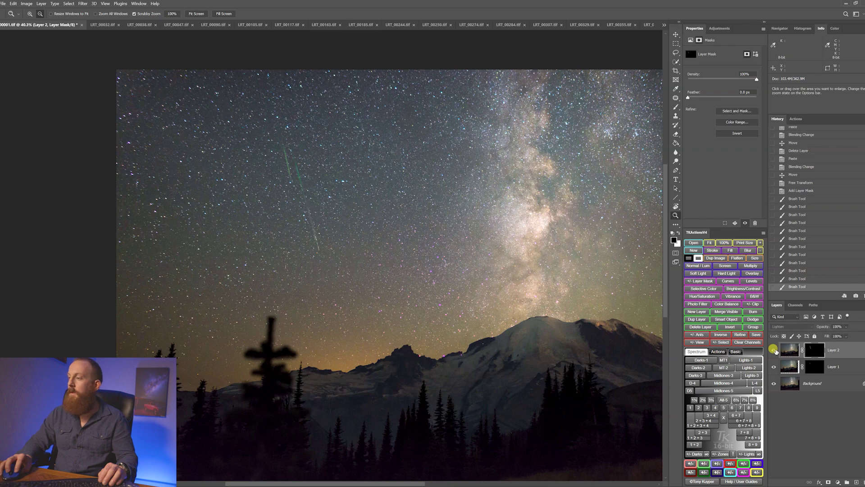
{"action": "left_click", "coordinate": [773, 350]}
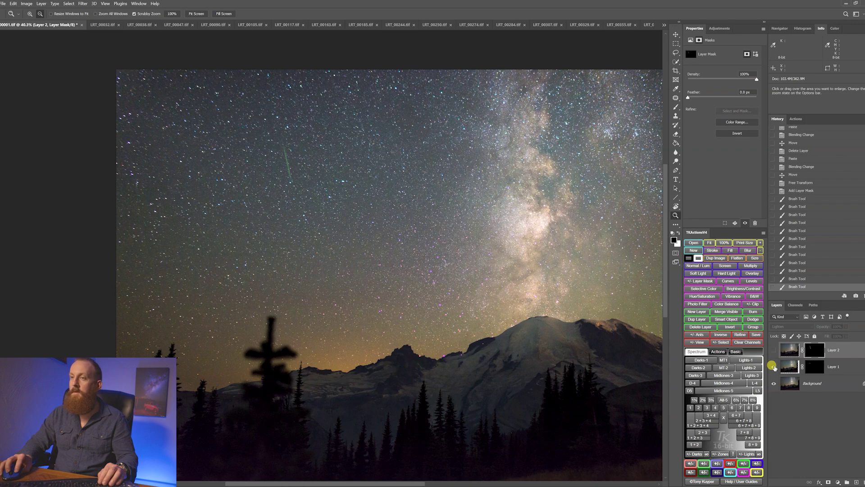
{"action": "left_click", "coordinate": [774, 367]}
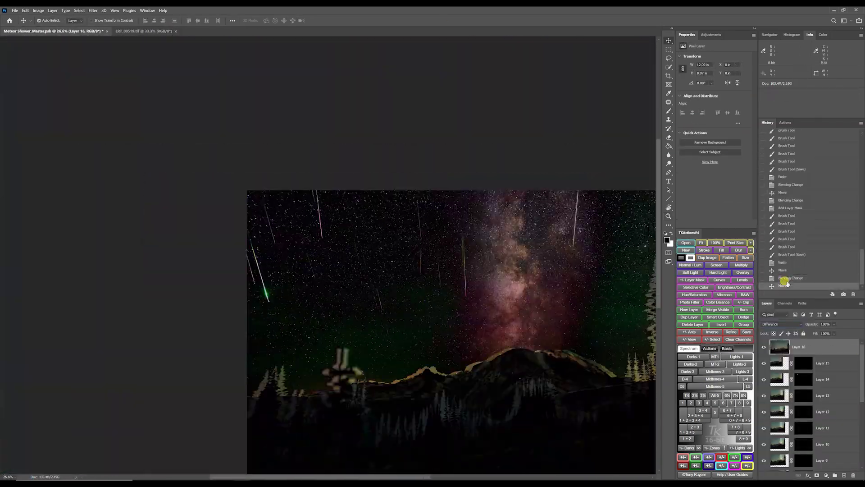
Switch Layer 16 to the Lighten blend mode and zoom out to view the whole composite
{"action": "left_click", "coordinate": [782, 324]}
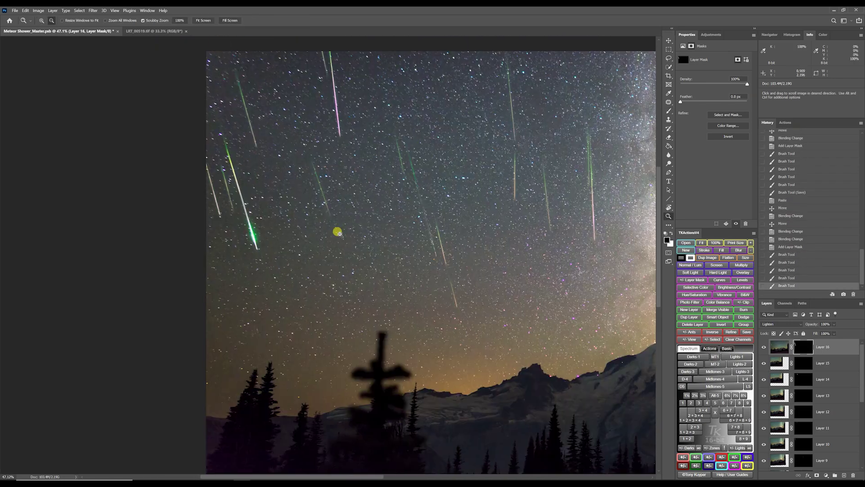
{"action": "left_click_drag", "start_coordinate": [338, 232], "coordinate": [350, 249]}
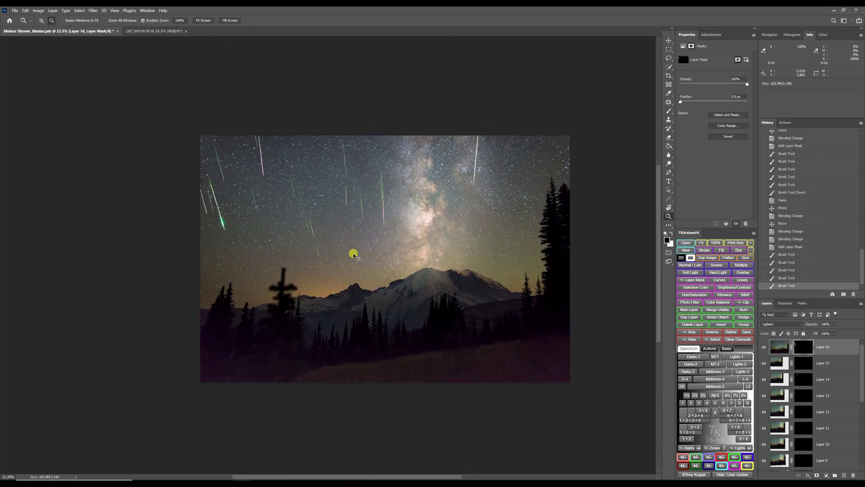